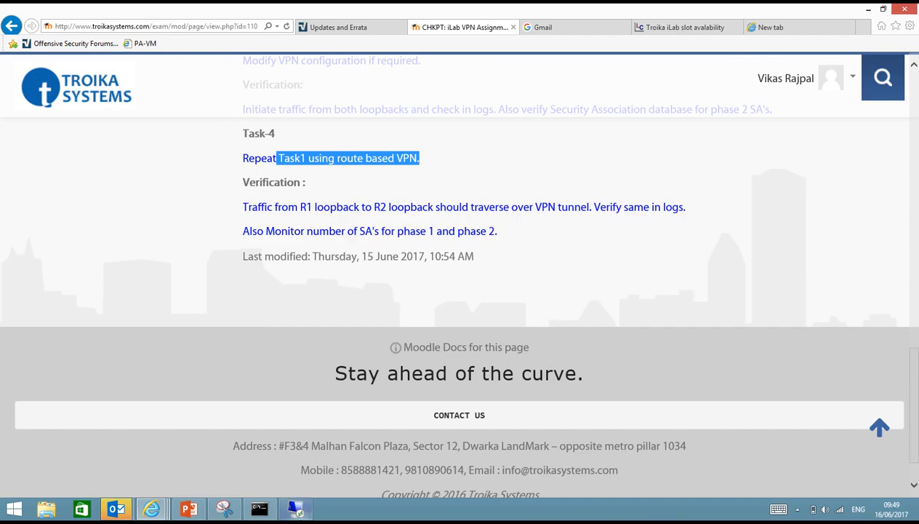
After reading Task-4 (repeat Task1 with a route-based VPN), bring up the remote lab desktop's VPN logs
click(293, 509)
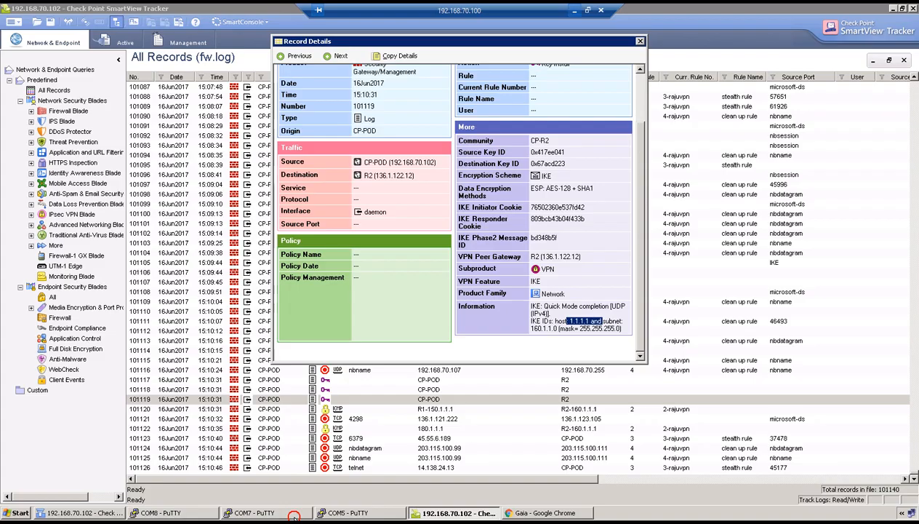
Close the log record details and run clear crypto isakmp on the R2 router
click(639, 41)
click(302, 509)
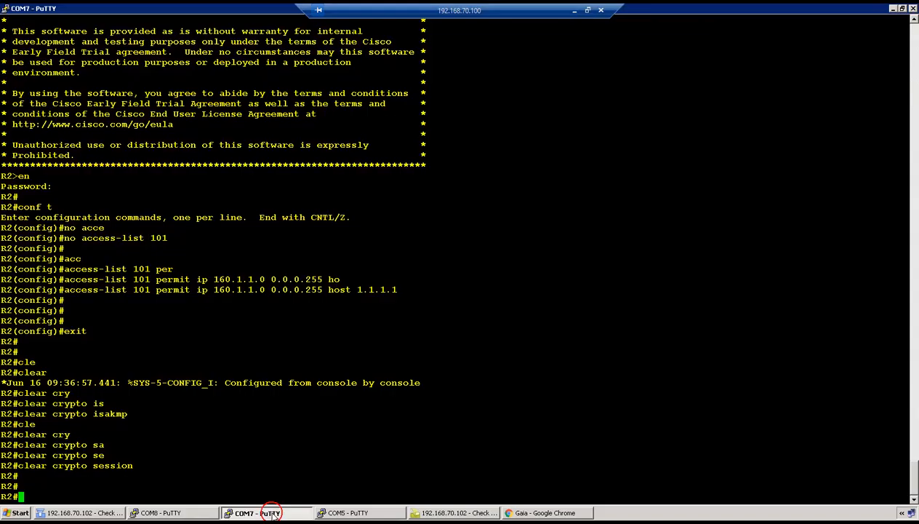
text(cle)
key(Tab)
text(cry)
key(Tab)
text(is)
key(Tab)
key(Return)
Clear the crypto SAs and crypto sessions on R2
text(cle)
key(Tab)
text(cry)
key(Tab)
text(sa)
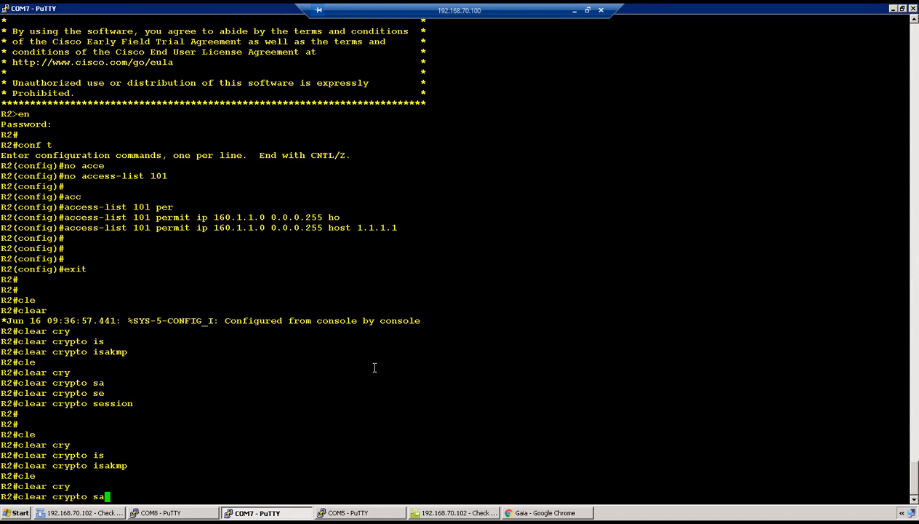
key(Return)
key(Up)
key(BackSpace)
text(e)
key(Tab)
key(Return)
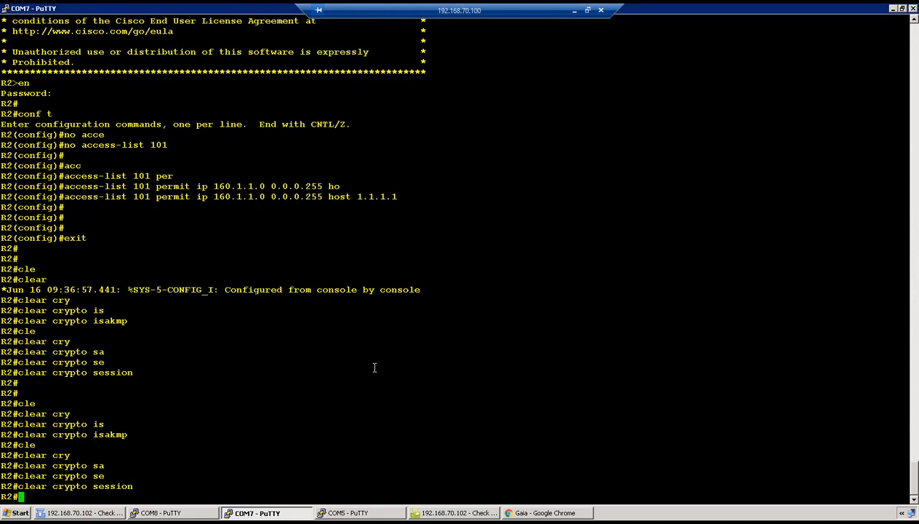
key(Return)
On the CP-POD console, delete all IPsec and IKE SAs with vpn tu option 0, then quit
click(133, 515)
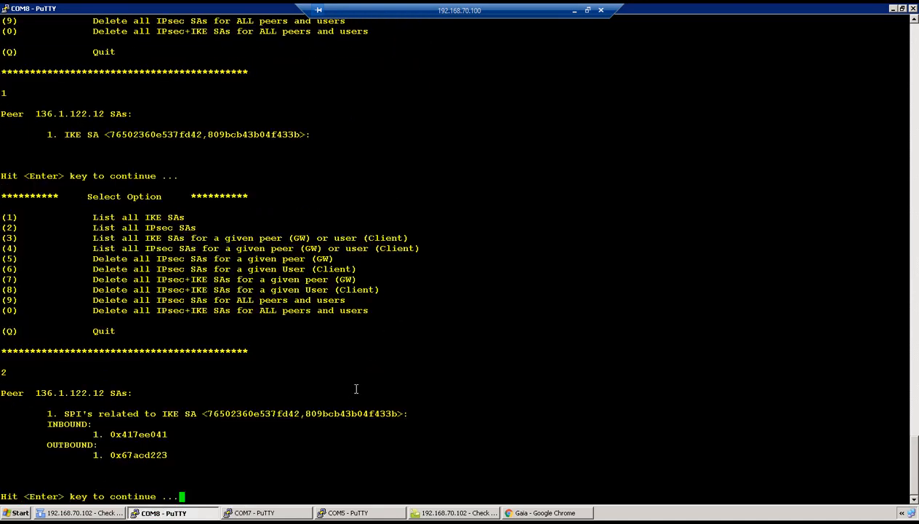
key(Return)
text(0)
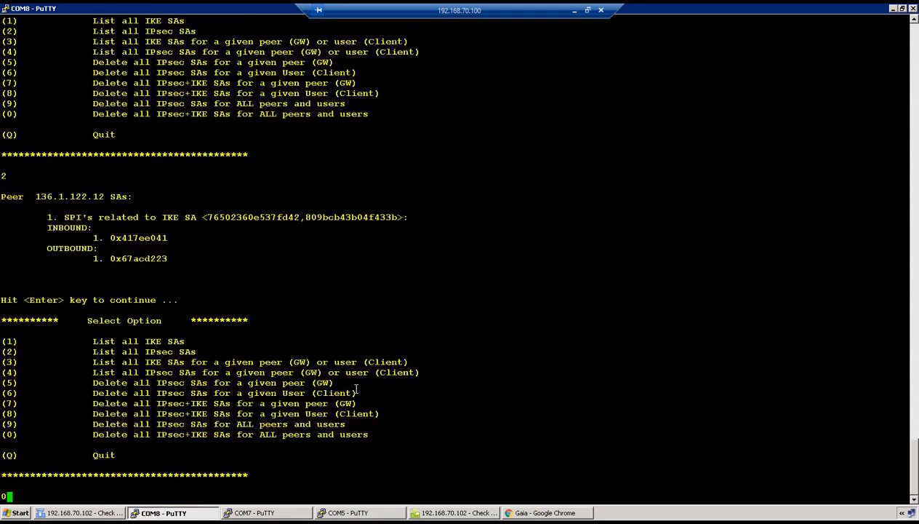
key(Return)
key(Return)
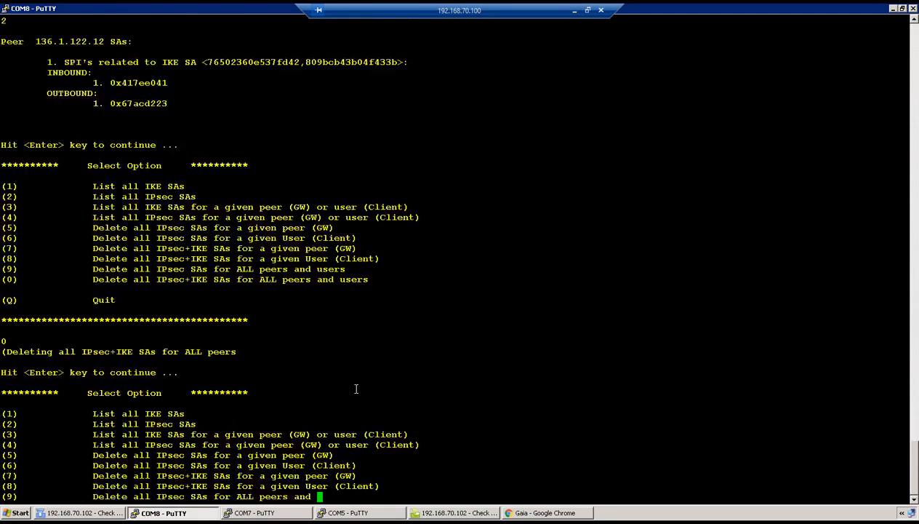
text(q)
key(Return)
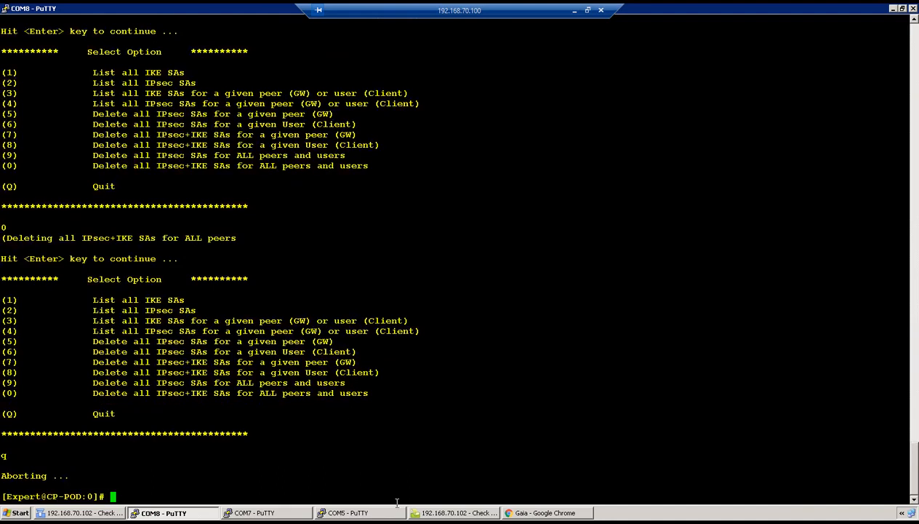
click(514, 513)
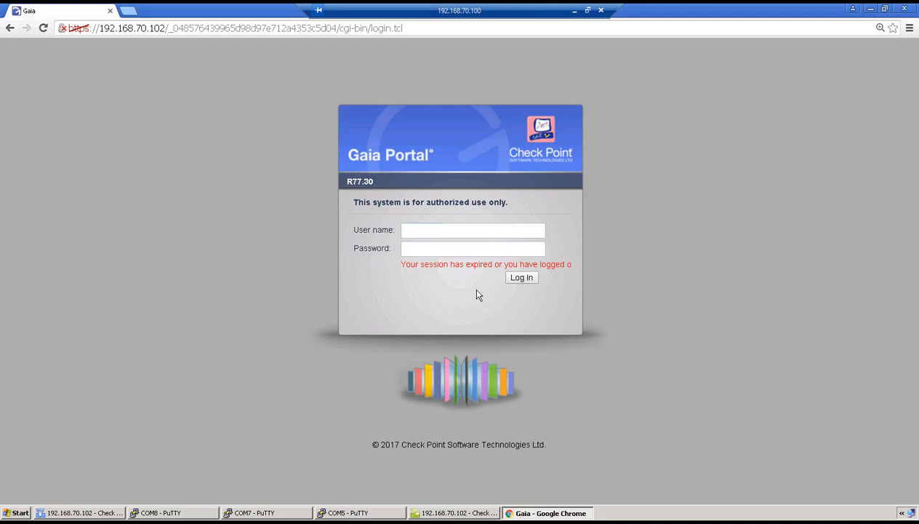
Log into the CP-POD Gaia Portal with the administrator user name and password, retrying after the permission error
click(433, 232)
text(admin)
key(Tab)
text(********)
key(Return)
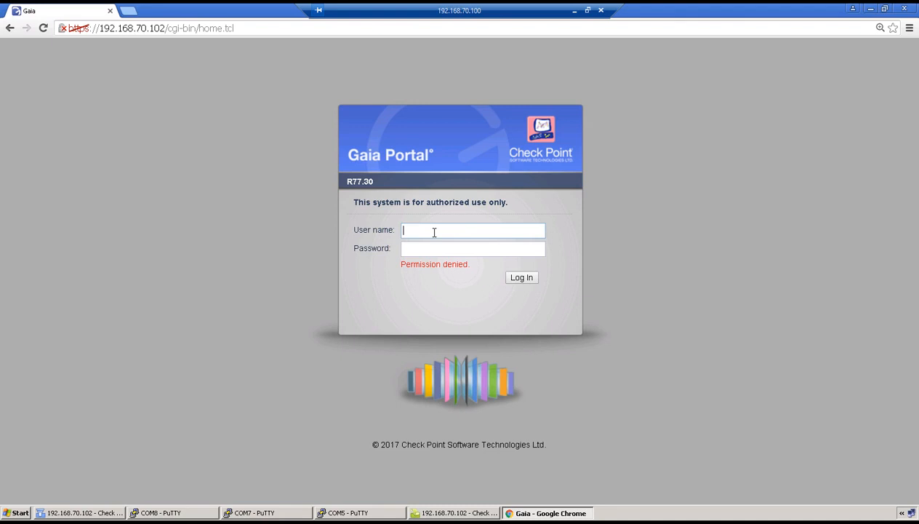
text(admin)
key(Tab)
text(admin123)
key(Return)
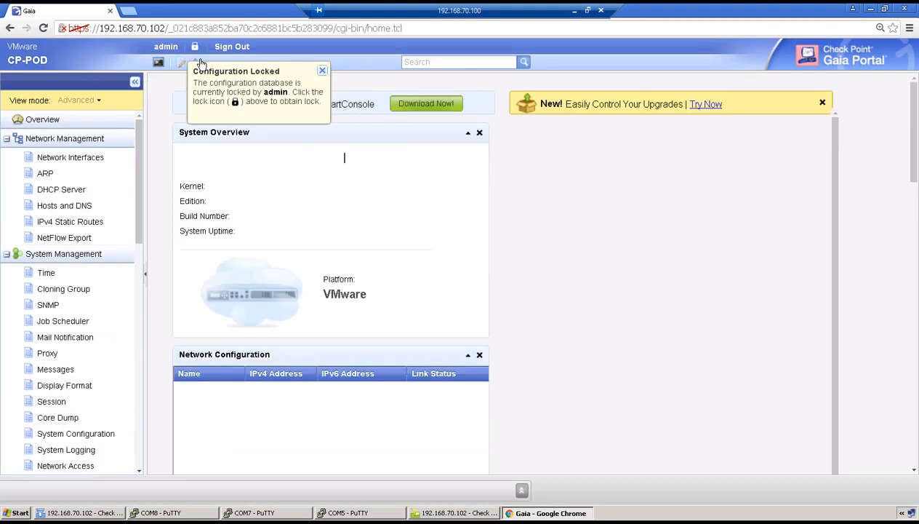
Override the configuration lock and select the vpnt1 tunnel in the Network Interfaces list
click(195, 47)
click(431, 300)
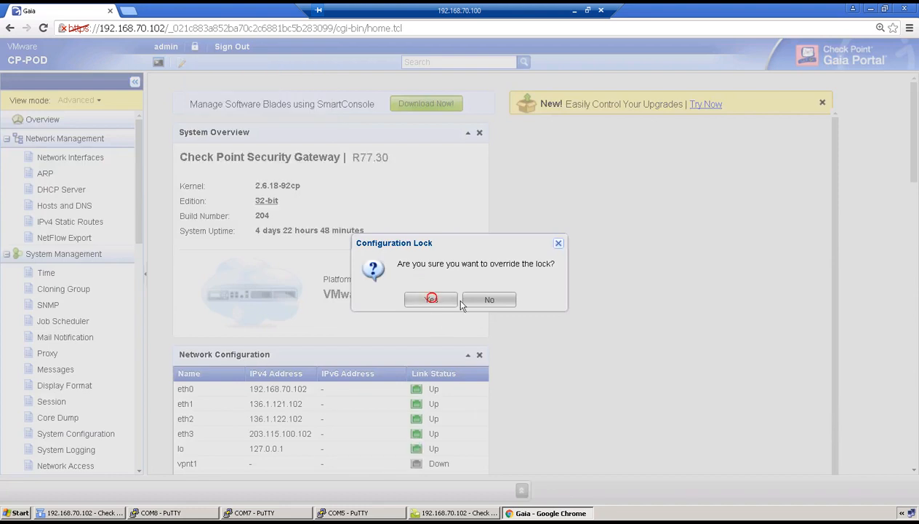
click(72, 159)
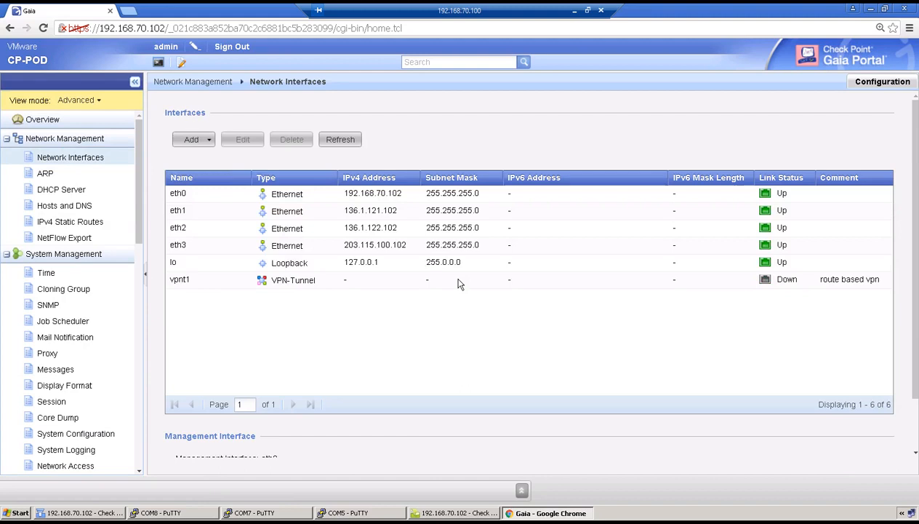
click(201, 279)
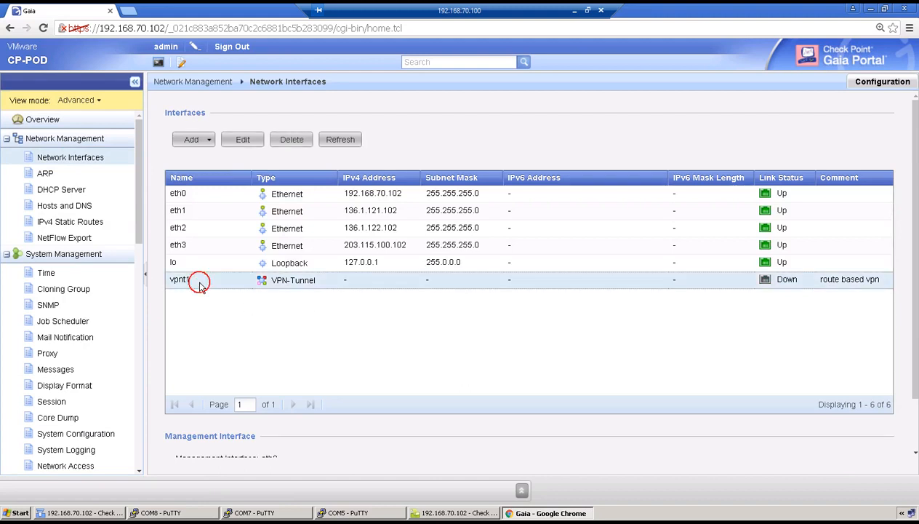
click(209, 139)
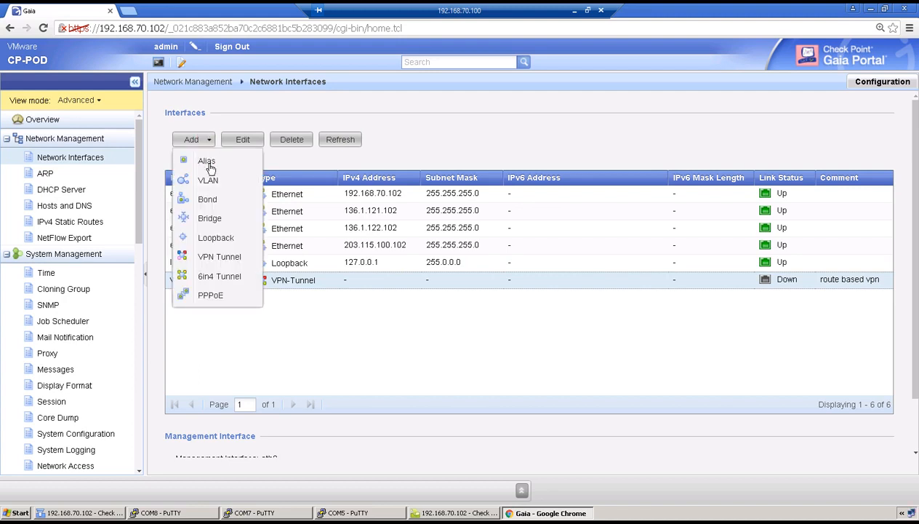
click(475, 356)
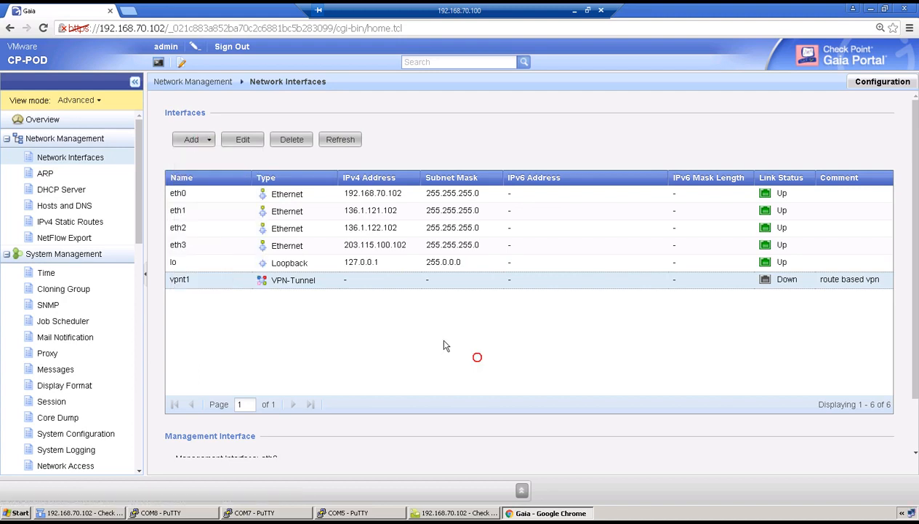
Review vpnt1's settings (peer 136.1.122.12, unnumbered via eth3) and accept them unchanged
click(244, 140)
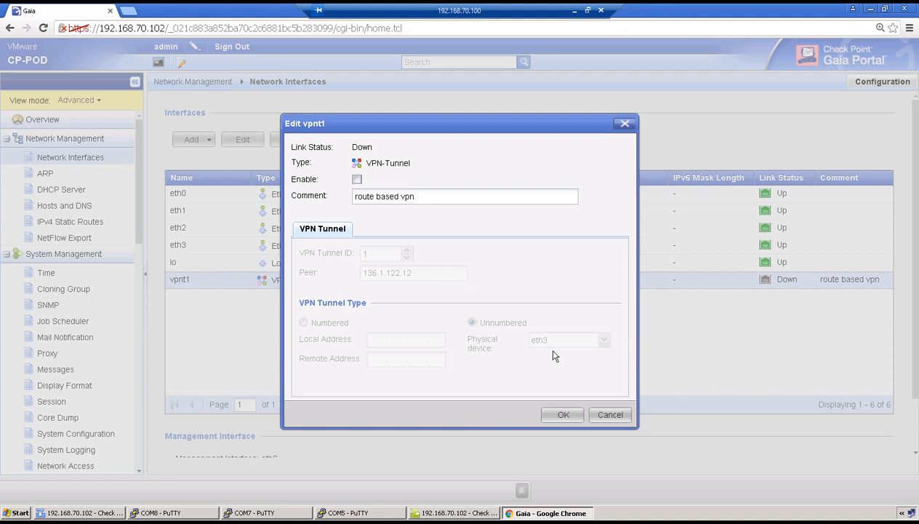
click(560, 416)
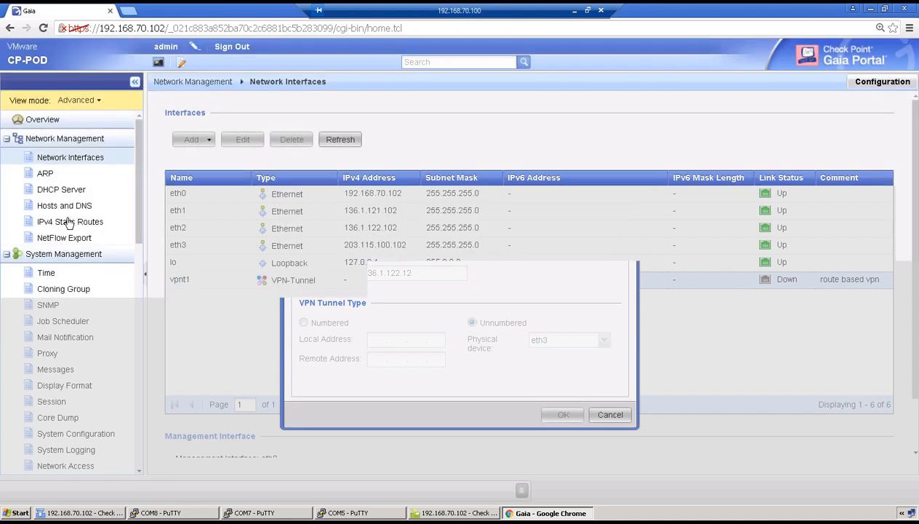
click(68, 221)
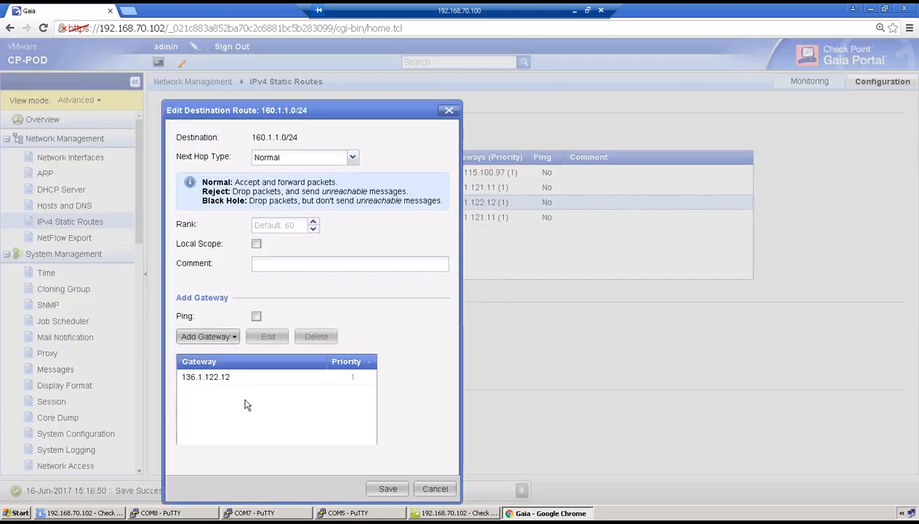
Replace route 160.1.1.0/24's gateway 136.1.122.12 with the vpnt1 network interface and save it
click(213, 377)
click(314, 336)
click(212, 338)
click(221, 376)
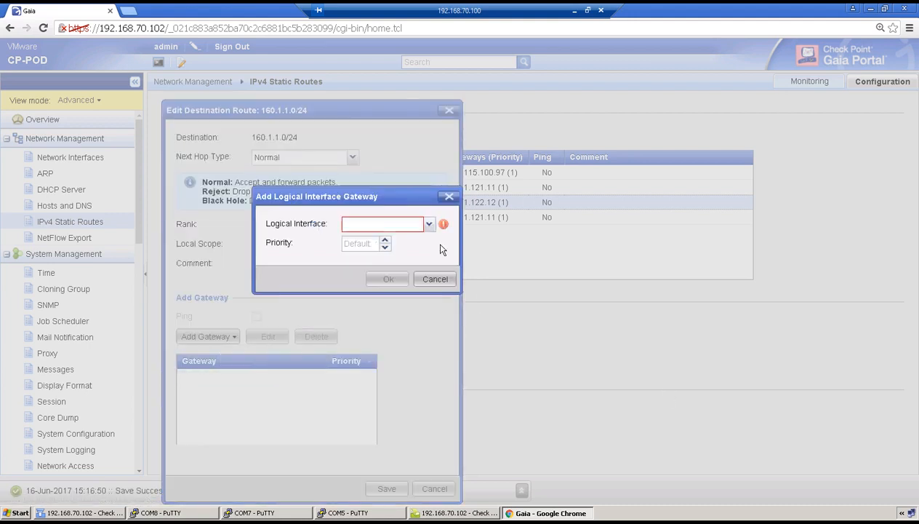
click(428, 224)
click(390, 291)
click(423, 384)
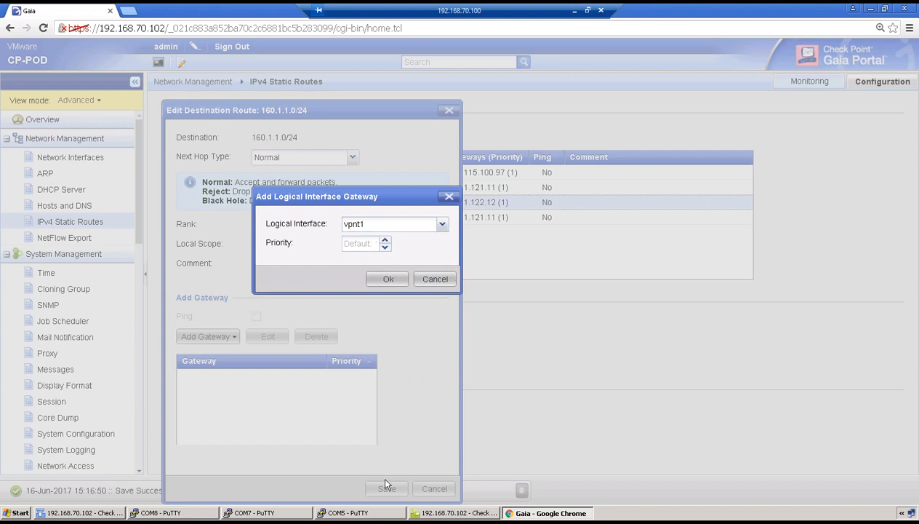
click(387, 280)
click(386, 488)
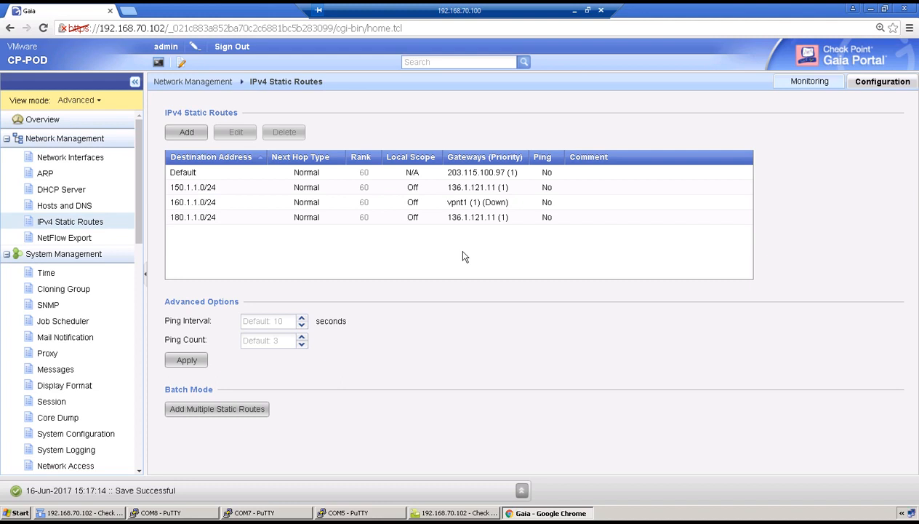
click(63, 157)
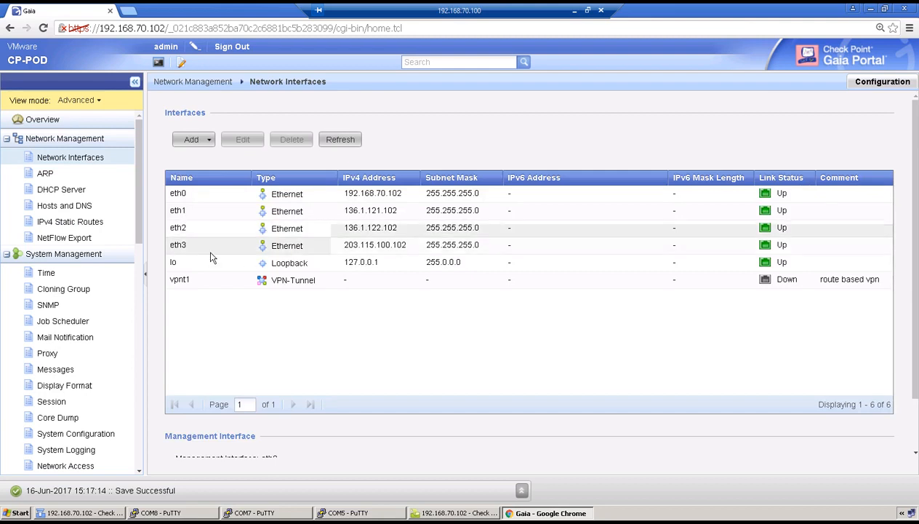
Reopen vpnt1's interface settings and confirm them without changes
click(202, 281)
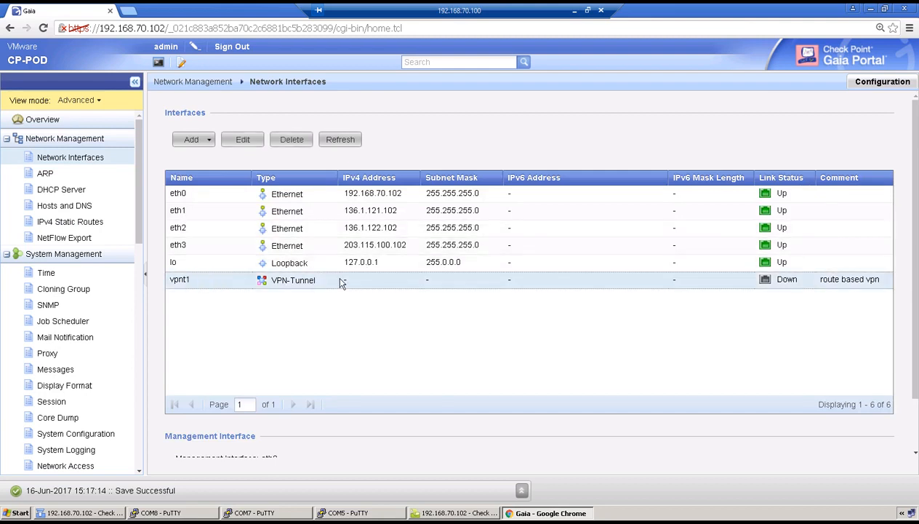
double_click(340, 283)
click(357, 274)
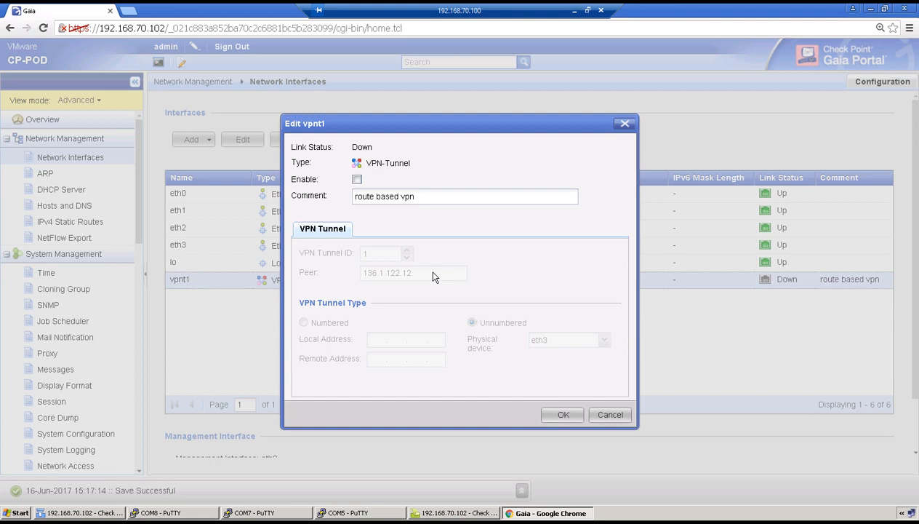
click(563, 416)
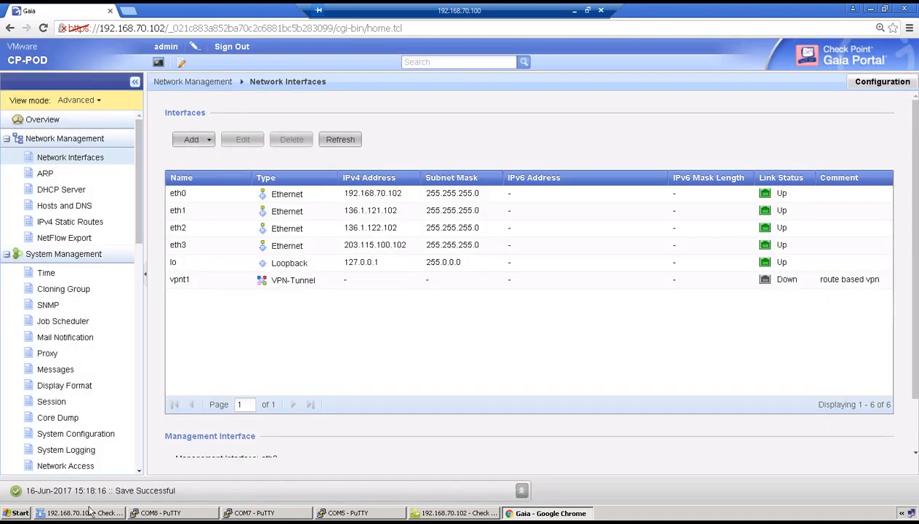
click(86, 512)
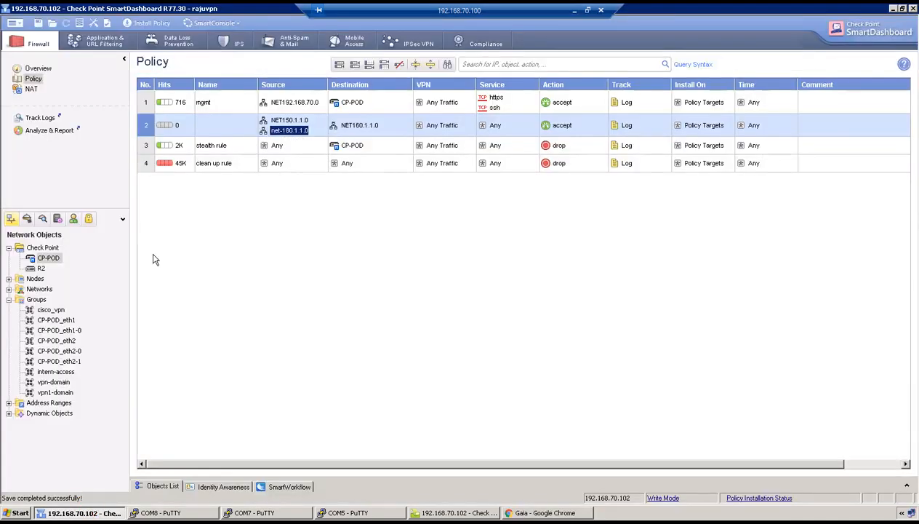
Re-fetch CP-POD's interfaces with topology, accept the results and save the gateway properties
double_click(51, 258)
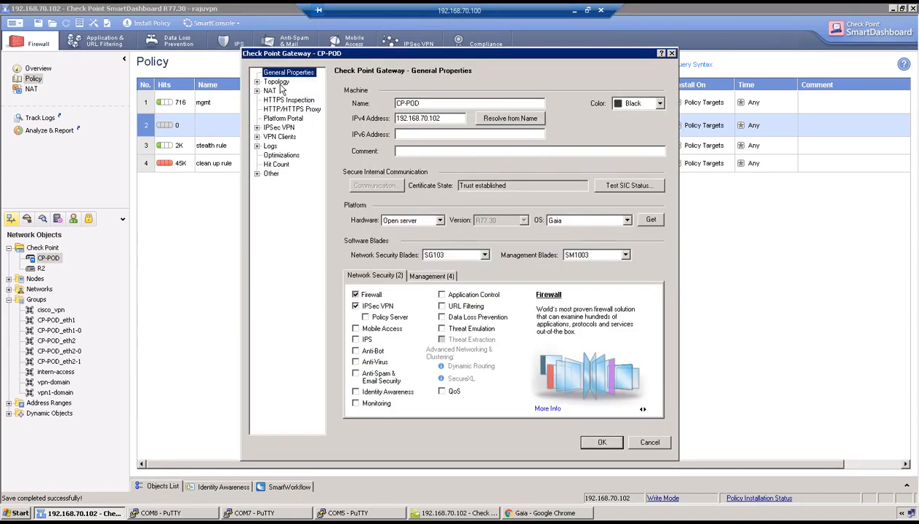
click(276, 81)
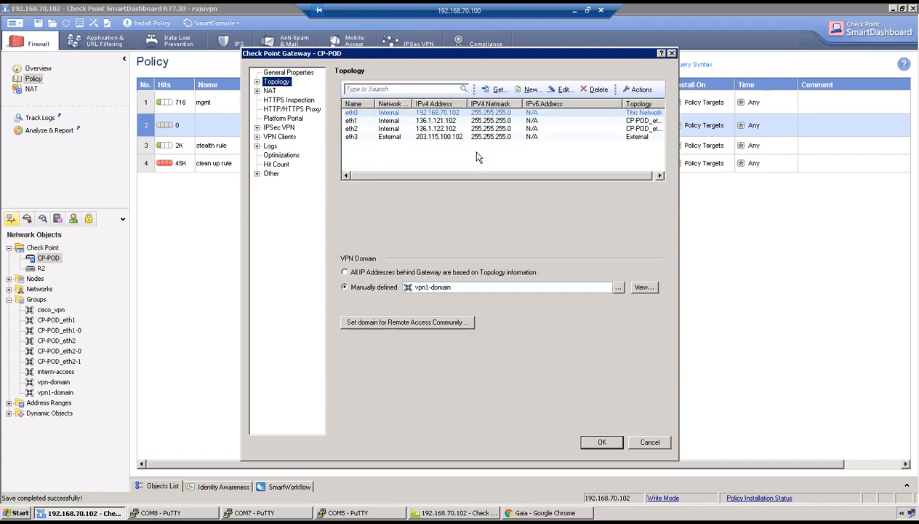
click(497, 89)
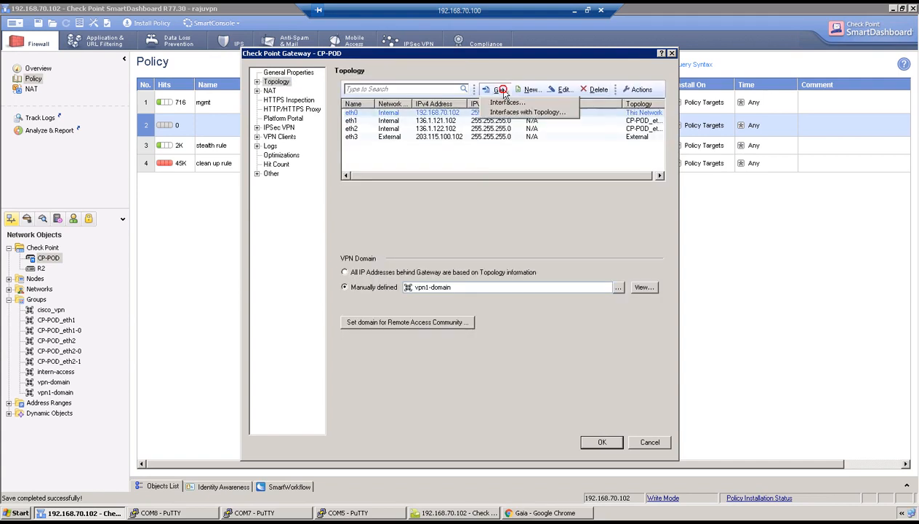
click(509, 113)
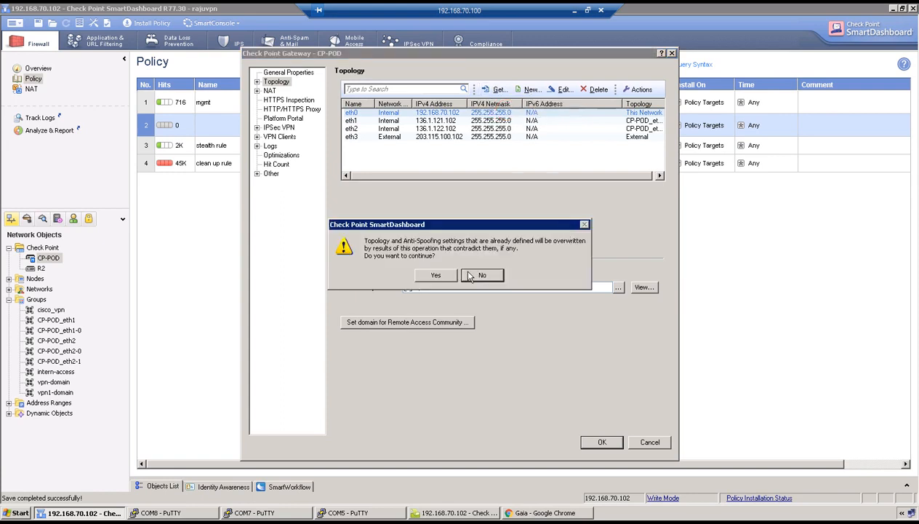
click(440, 275)
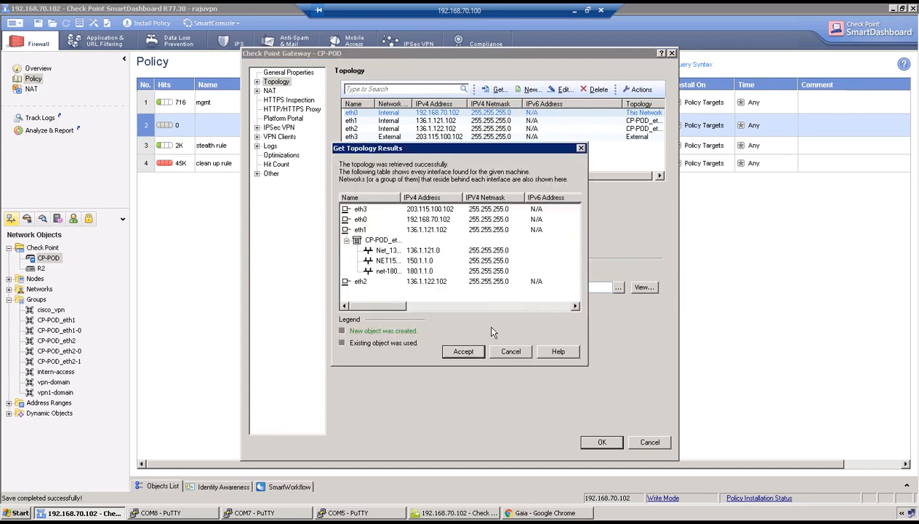
click(456, 349)
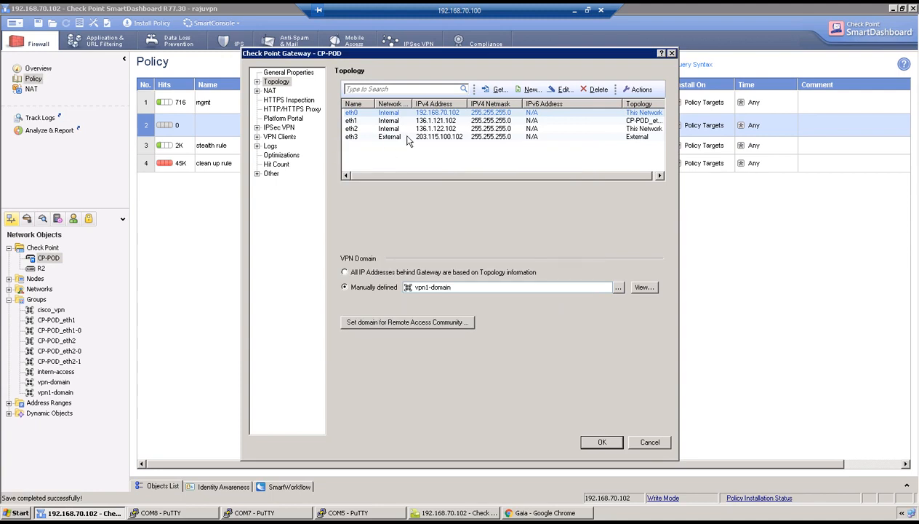
click(599, 439)
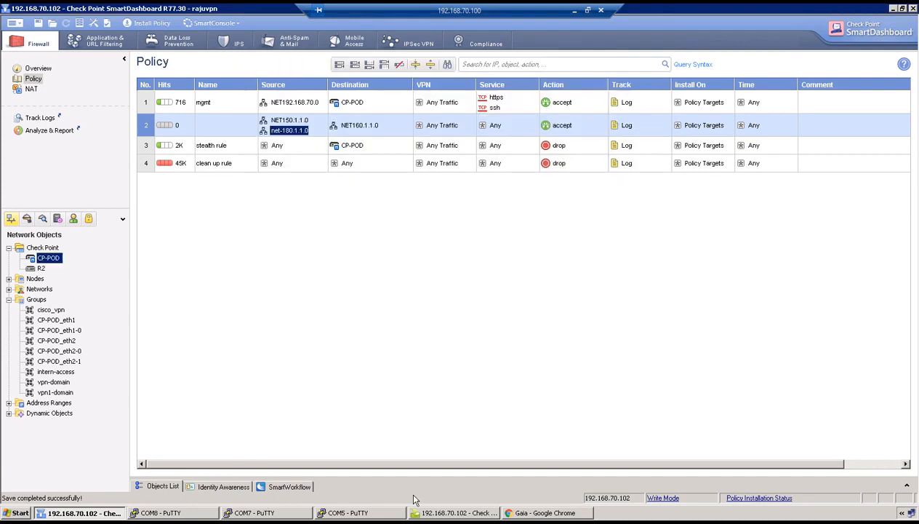
click(547, 512)
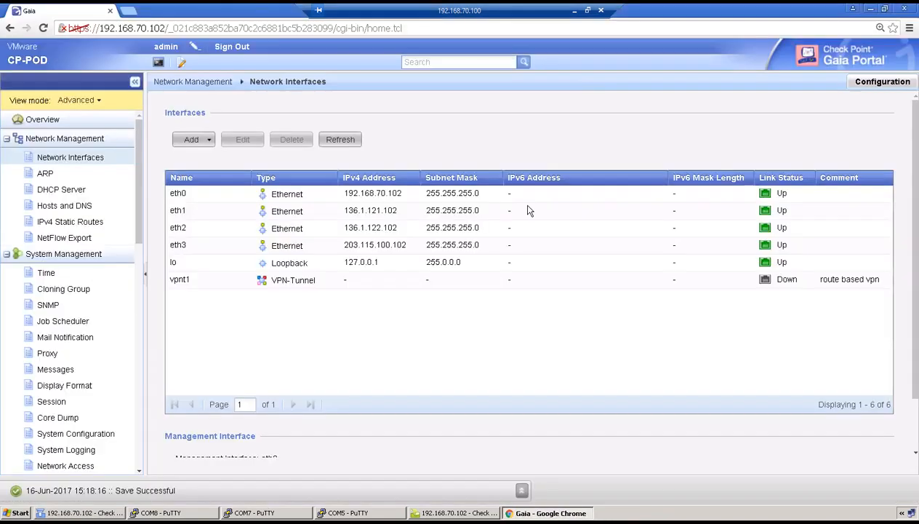
Enable the vpnt1 tunnel interface so it comes Up, then check the IPv4 static routes
click(574, 11)
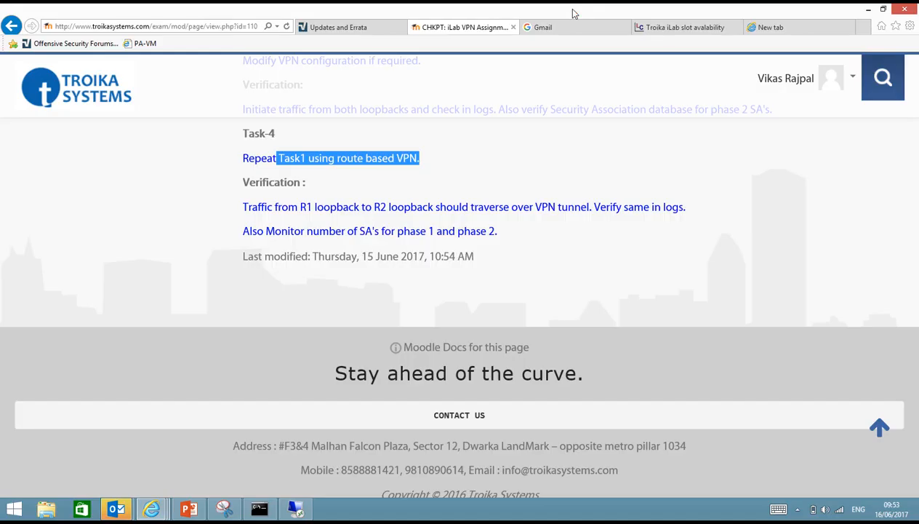
click(296, 509)
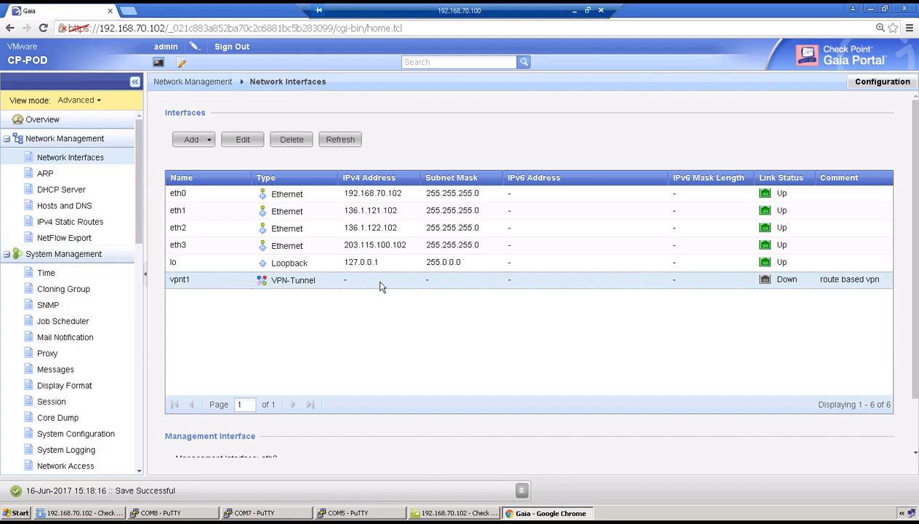
double_click(380, 287)
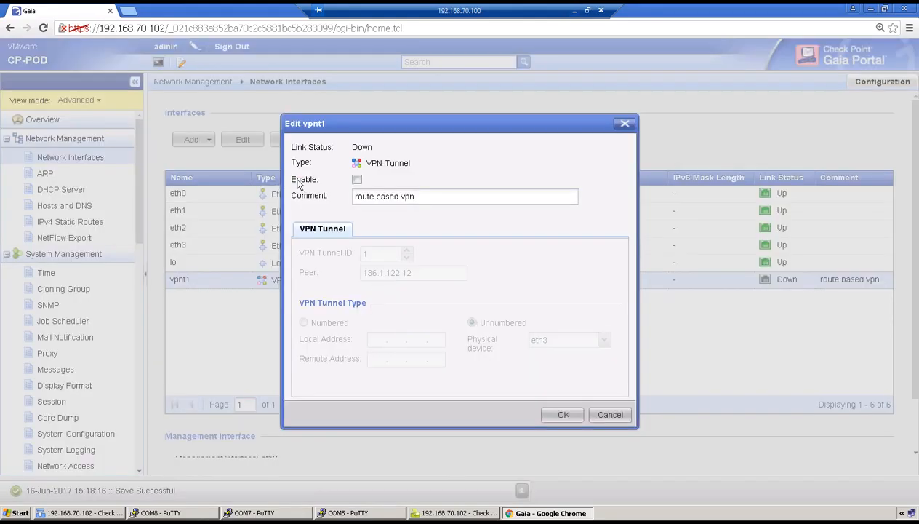
click(357, 179)
click(563, 415)
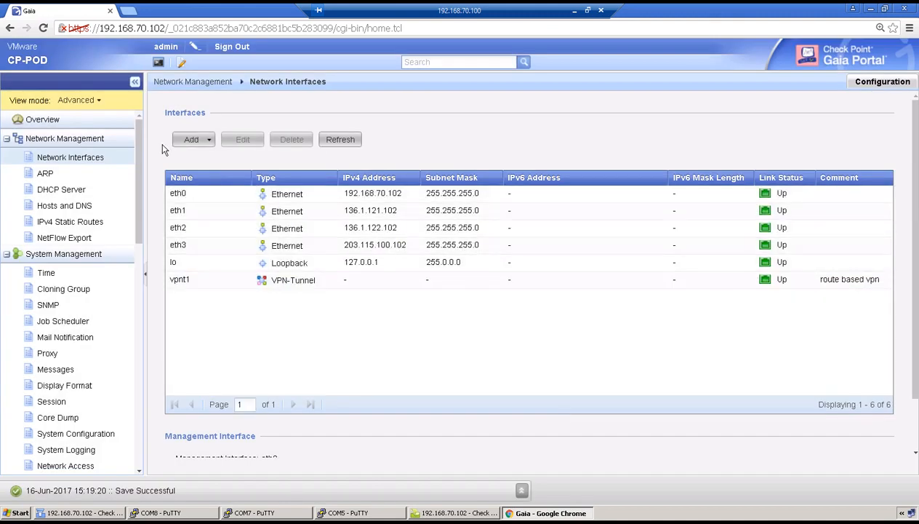
click(73, 221)
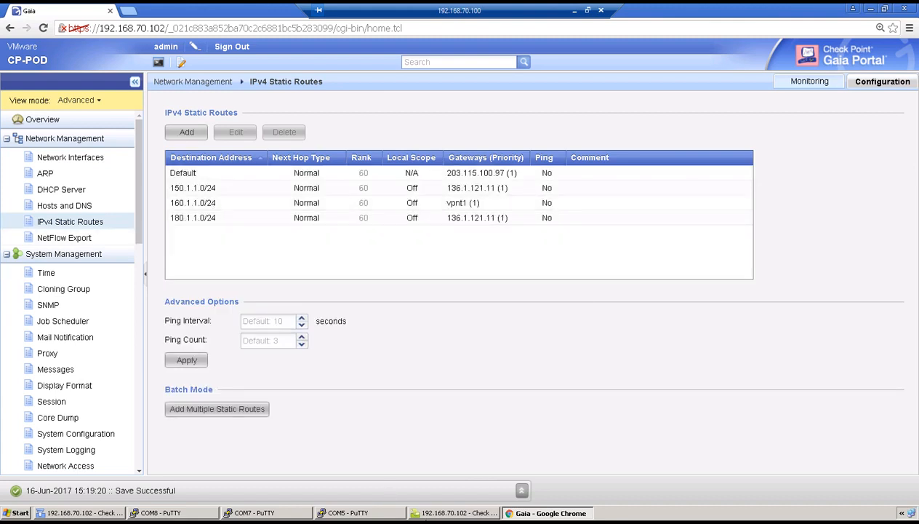
click(62, 513)
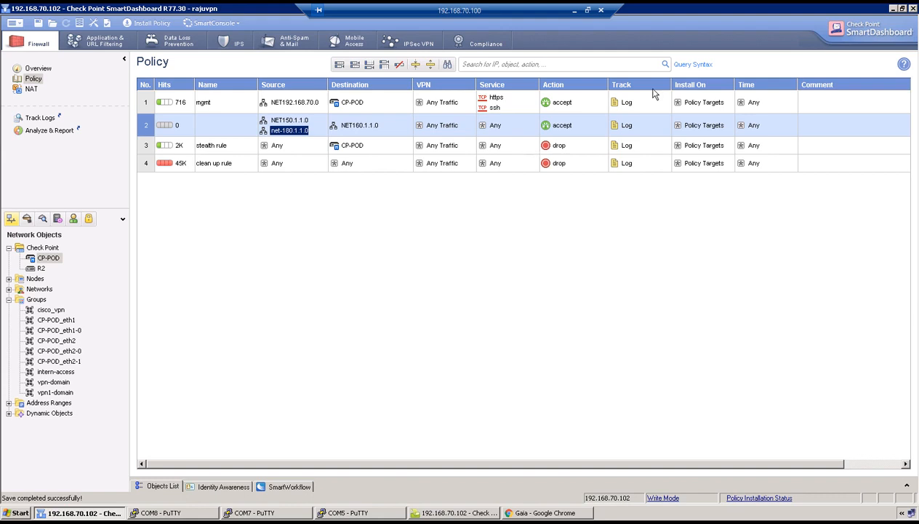
Re-fetch CP-POD's topology so vpnt1 appears as External at 203.115.100.102, and save the gateway
double_click(49, 259)
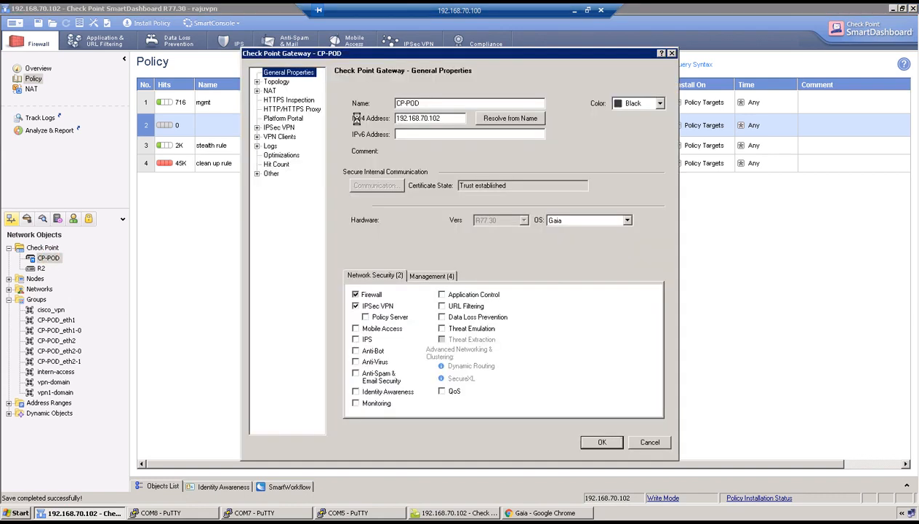
click(281, 83)
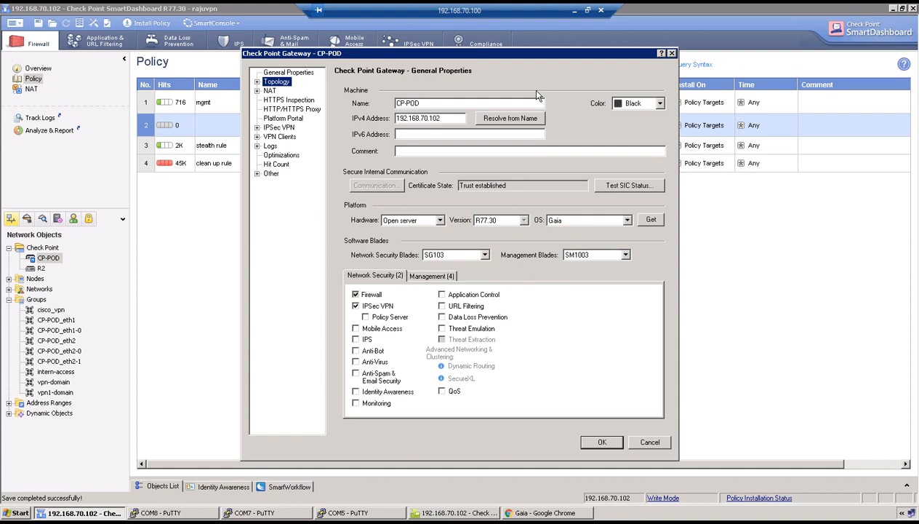
click(496, 89)
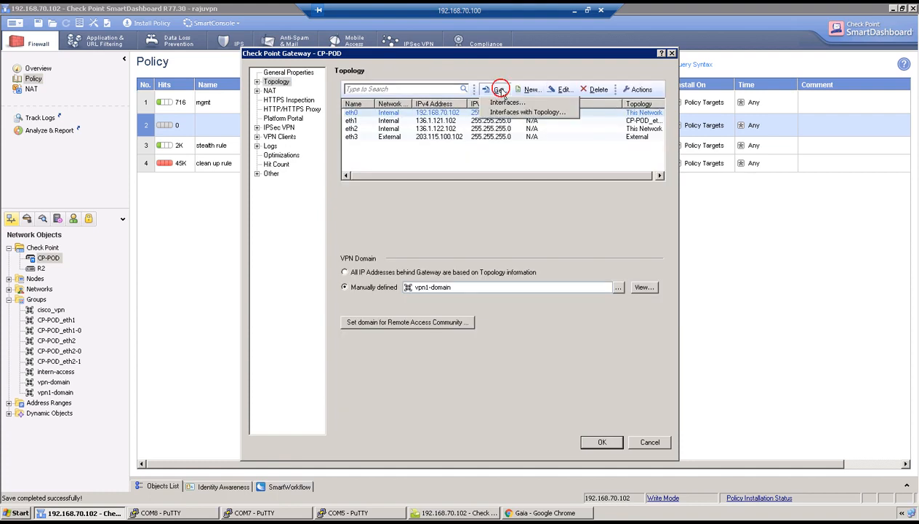
click(516, 112)
click(429, 275)
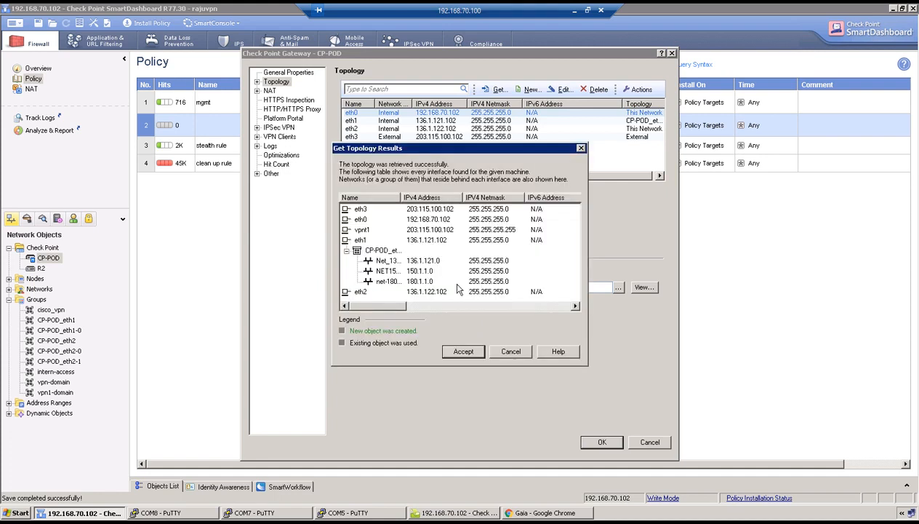
click(363, 229)
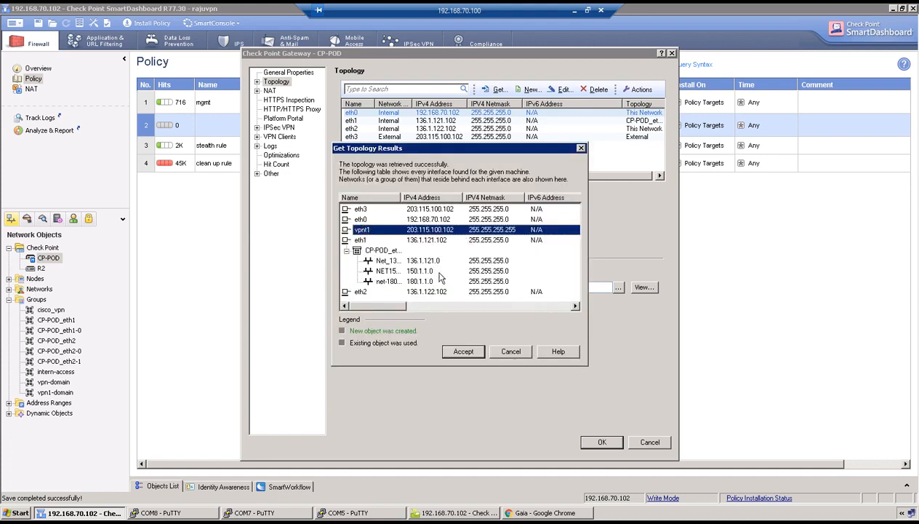
click(464, 352)
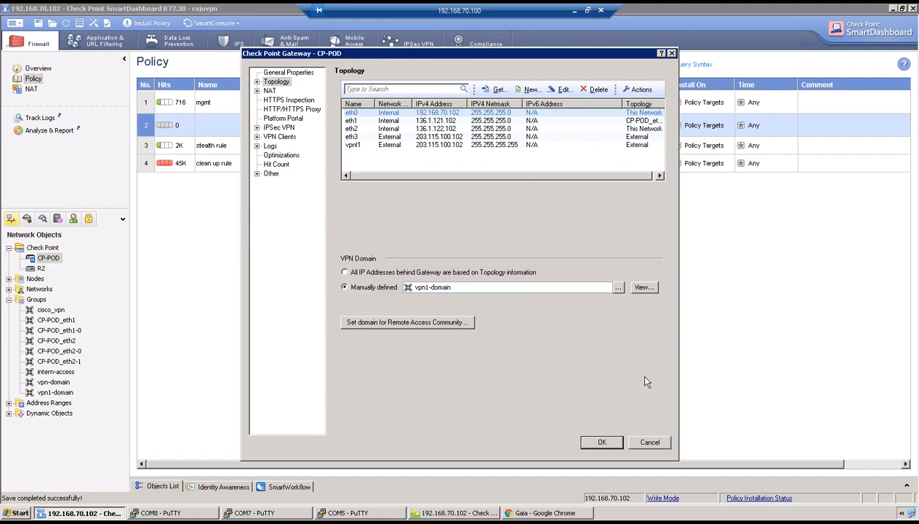
click(603, 442)
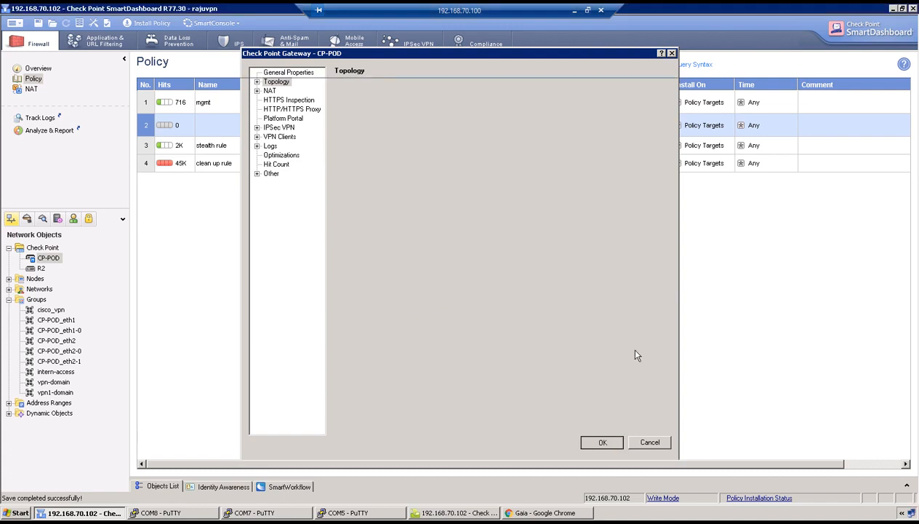
click(151, 23)
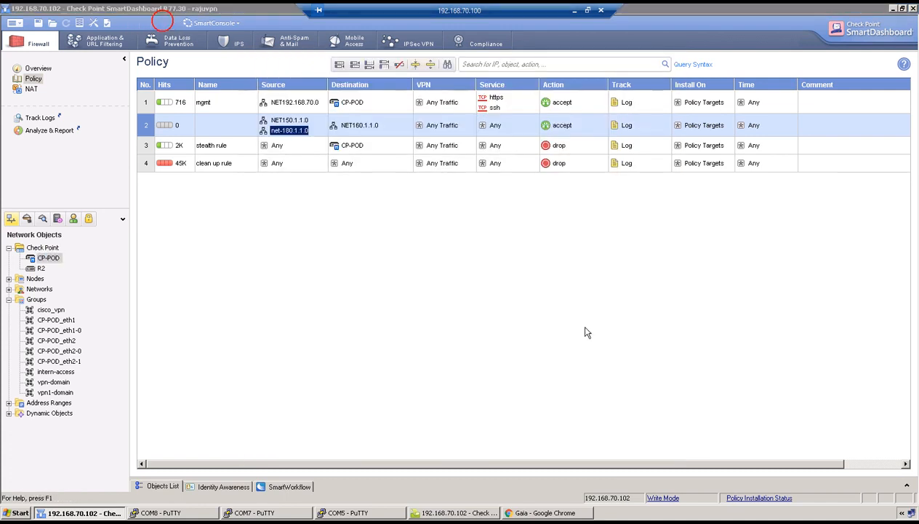
Launch the policy installation on CP-POD and move to the CP-POD console while it verifies
click(529, 398)
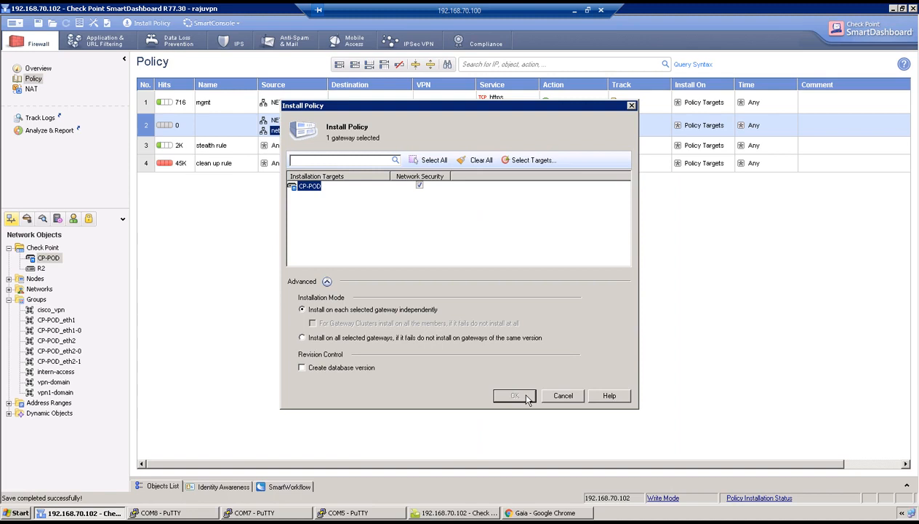
click(514, 395)
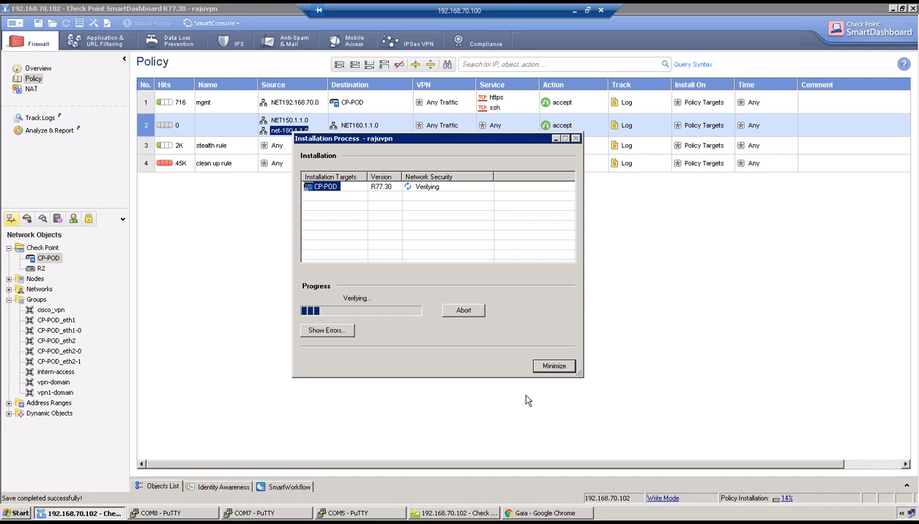
click(160, 512)
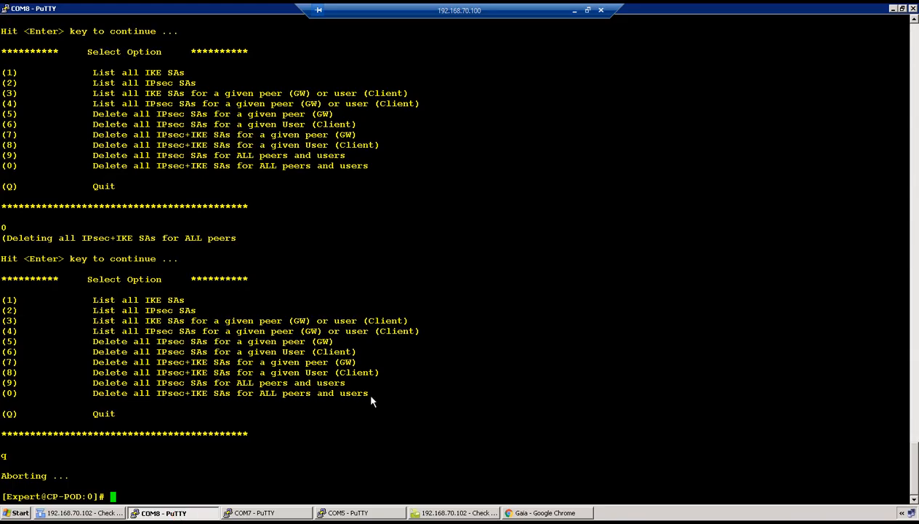
List CP-POD's IKE and IPsec SAs with vpn tu options 1 and 2, checking policy install progress
text(vpn tu)
key(Return)
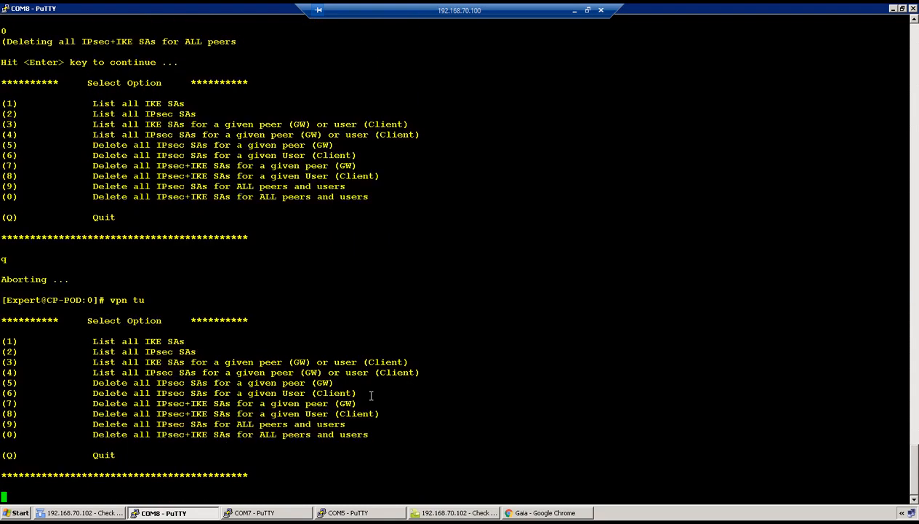
text(1)
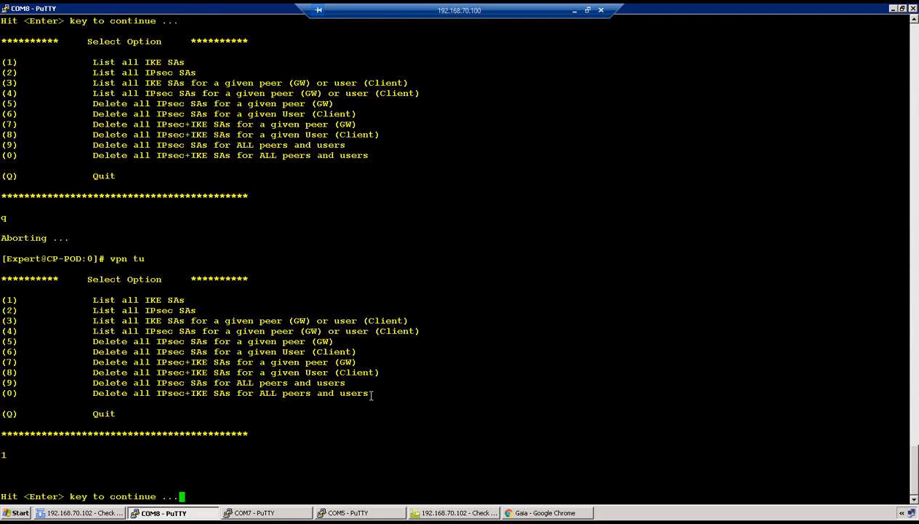
key(Return)
text(2)
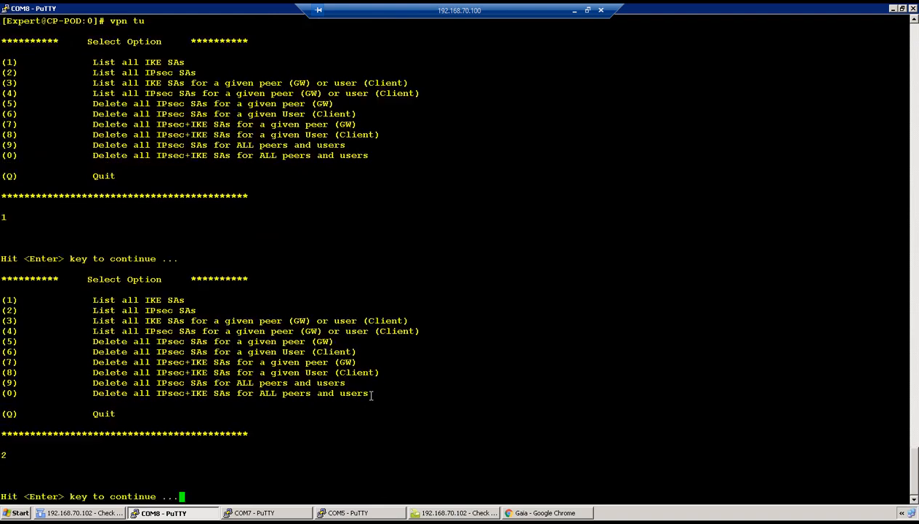
key(Return)
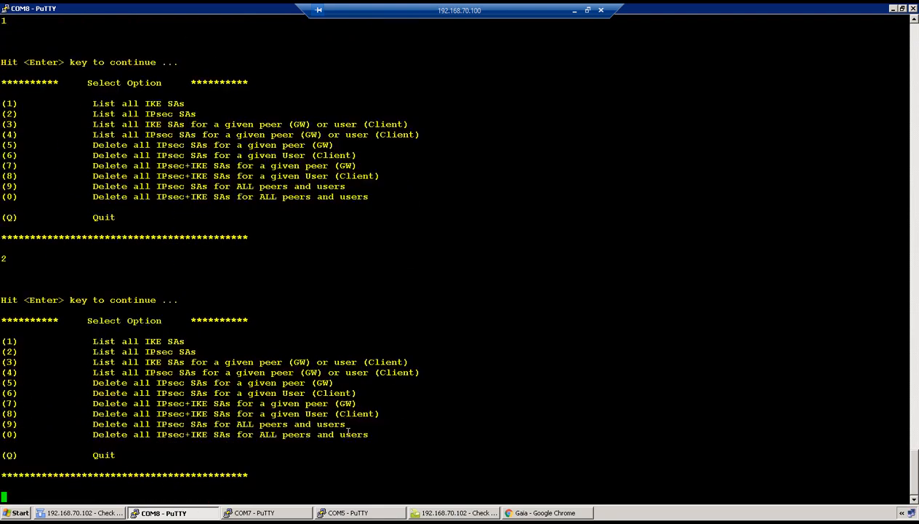
click(80, 512)
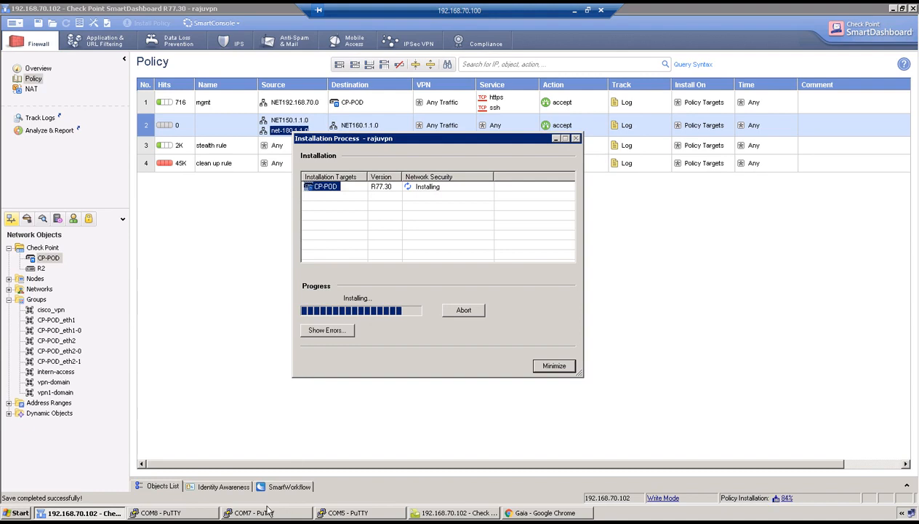
click(267, 512)
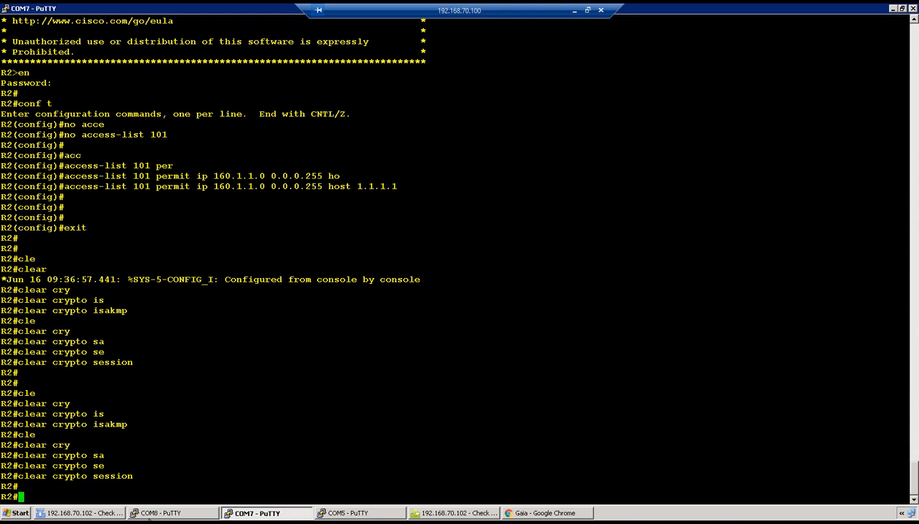
On R1, clear the stray continuation line and ping 160.1.1.1 sourced from 150.1.1.1
click(152, 512)
click(349, 513)
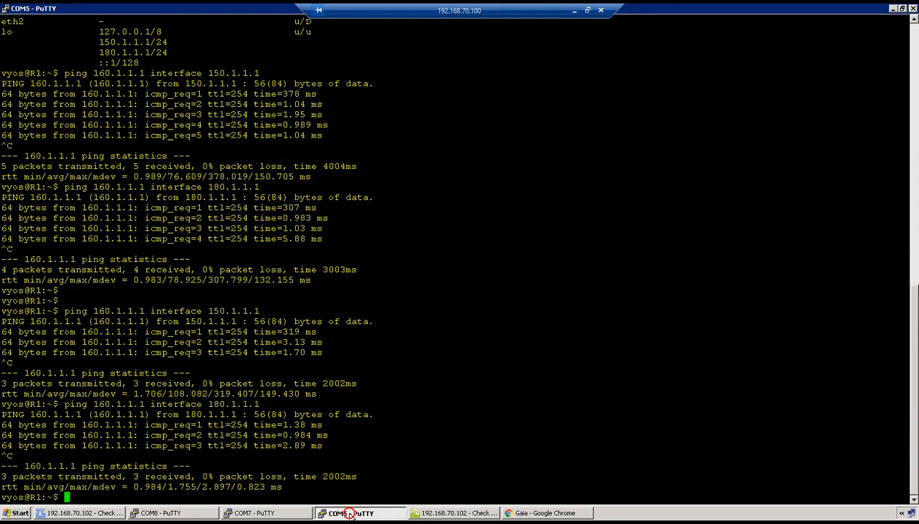
key(Return)
text(\)
key(Return)
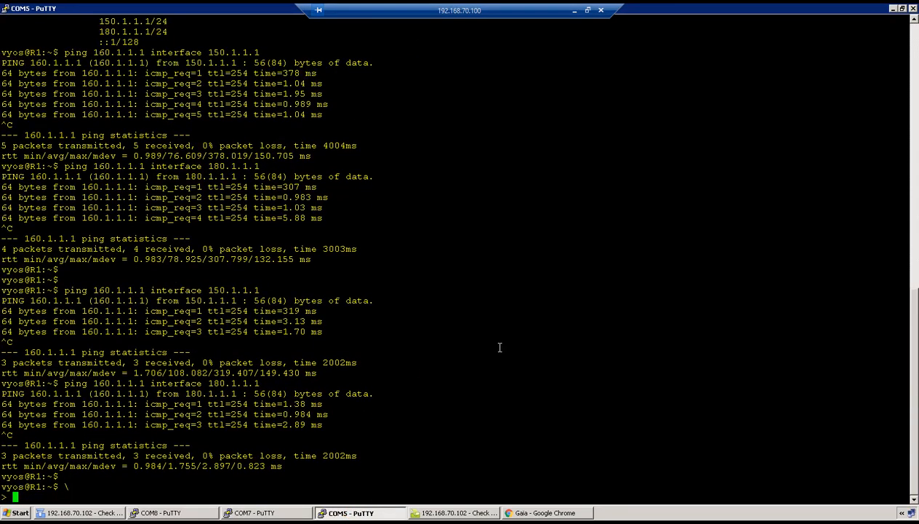
key(ctrl+c)
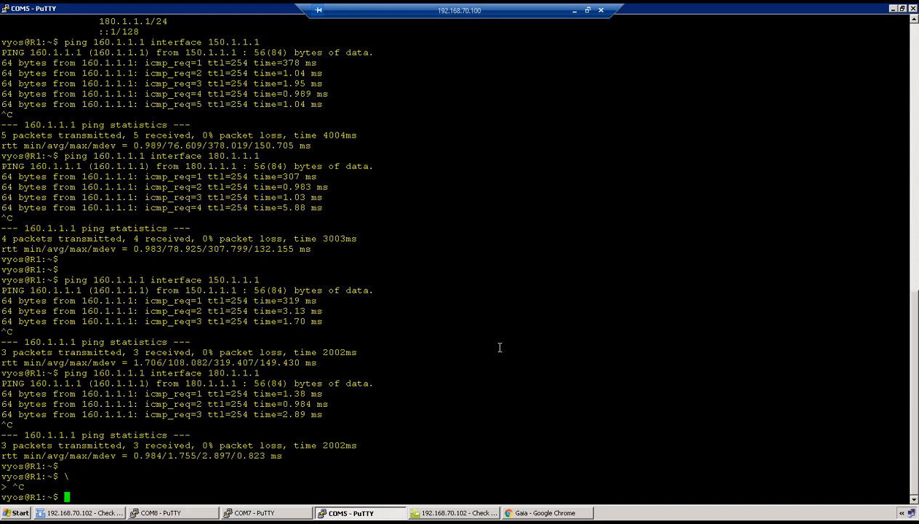
key(Return)
key(Up)
key(Up)
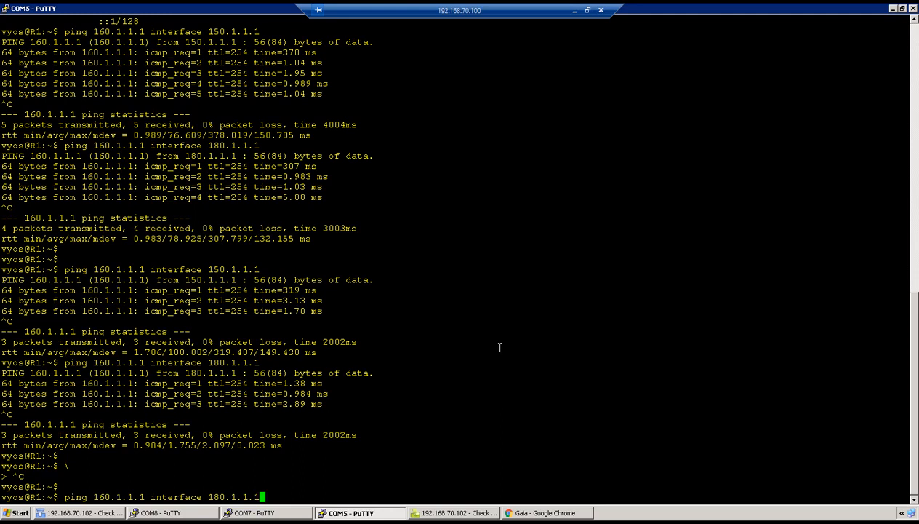
key(Return)
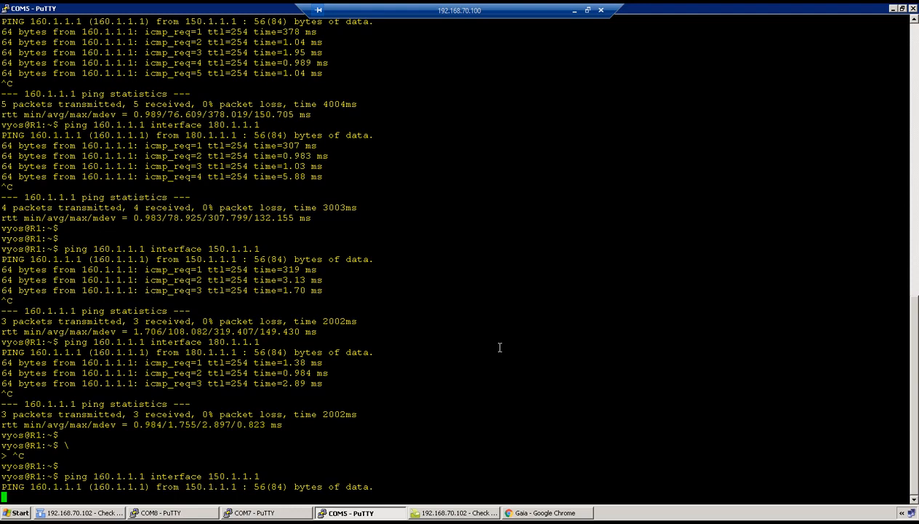
Stop the 150.1.1.1 ping at 100% loss and ping 160.1.1.1 from 180.1.1.1 instead
key(ctrl+c)
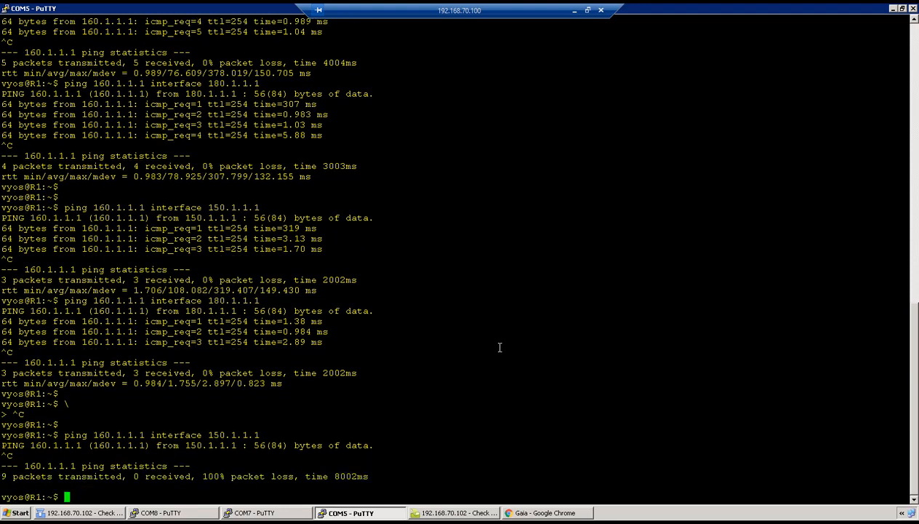
key(Up)
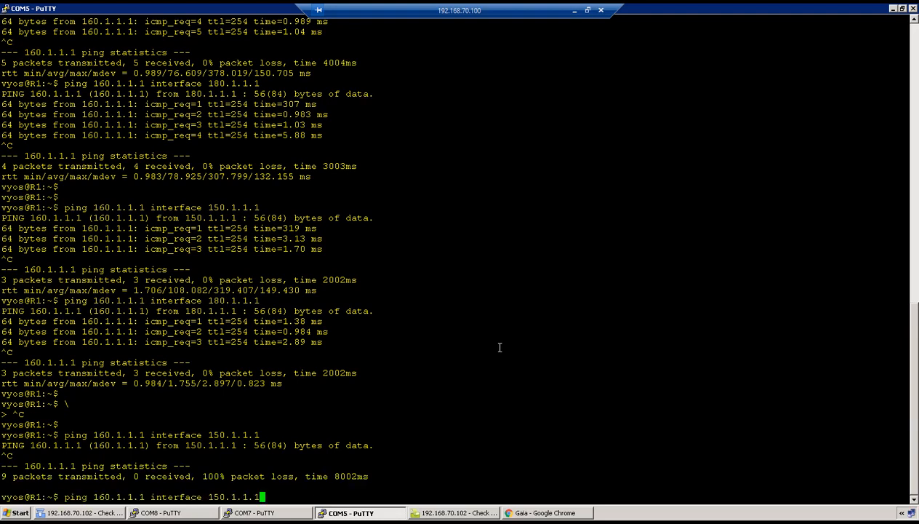
key(Up)
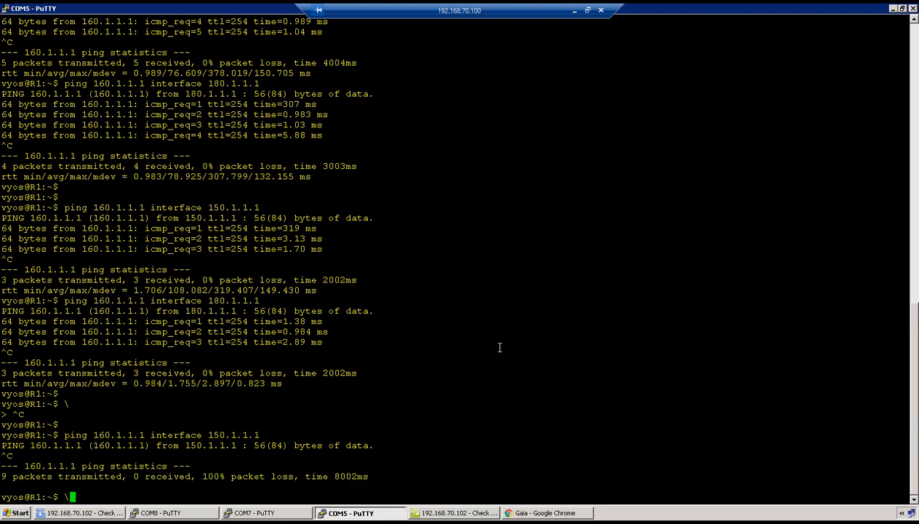
key(Up)
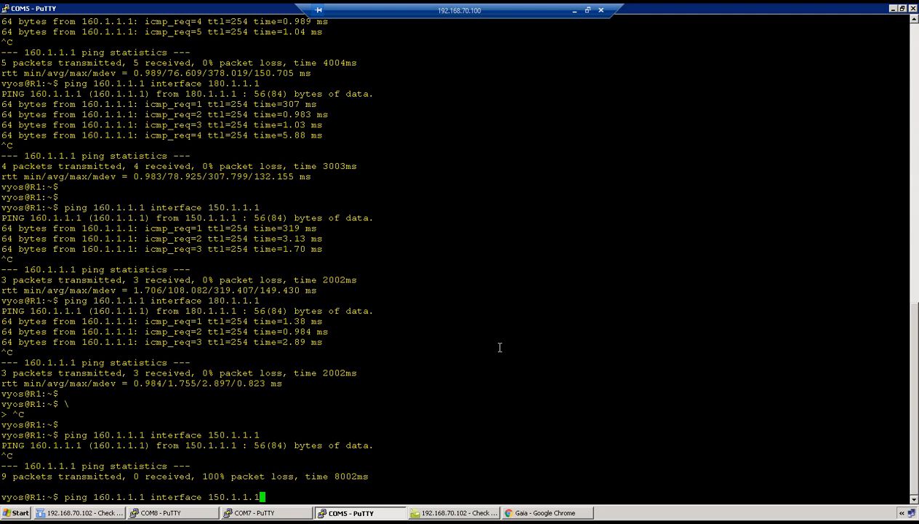
key(Return)
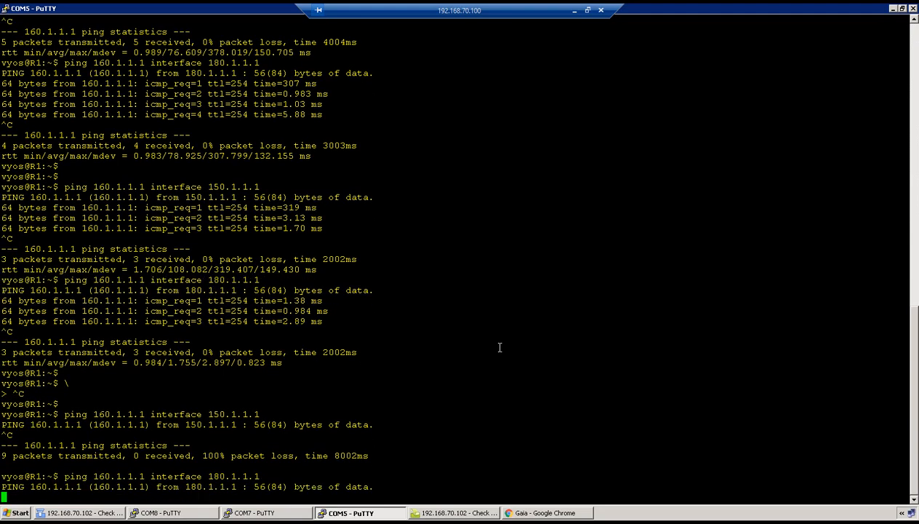
On CP-POD, list the IKE SAs (option 1) and IPsec SAs (option 2) in vpn tu
click(163, 513)
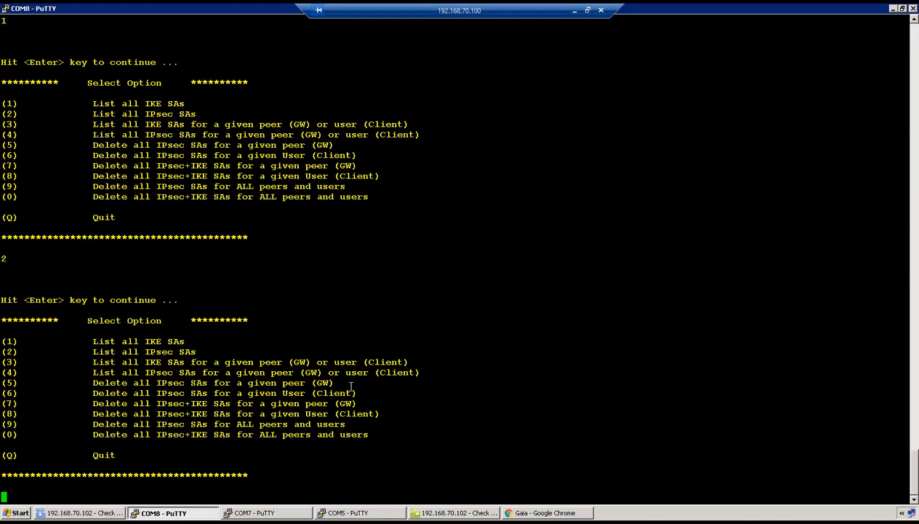
text(1)
key(Return)
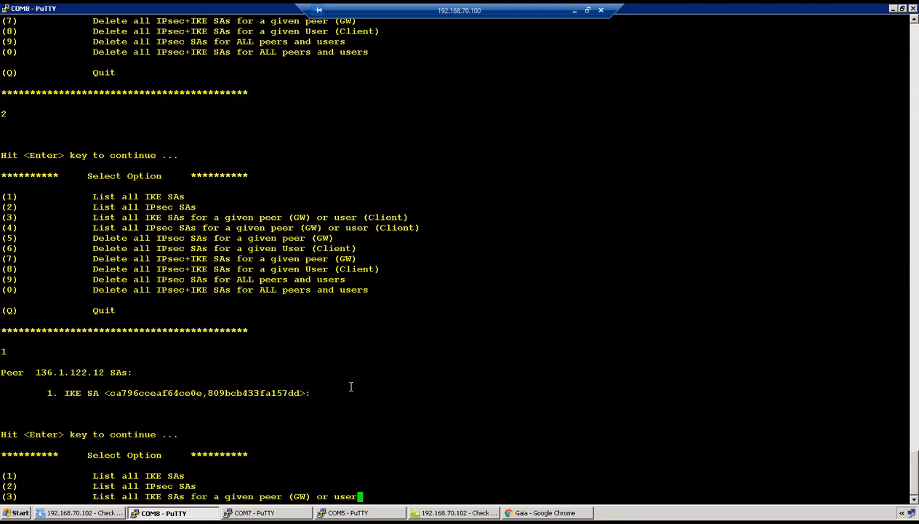
text(2)
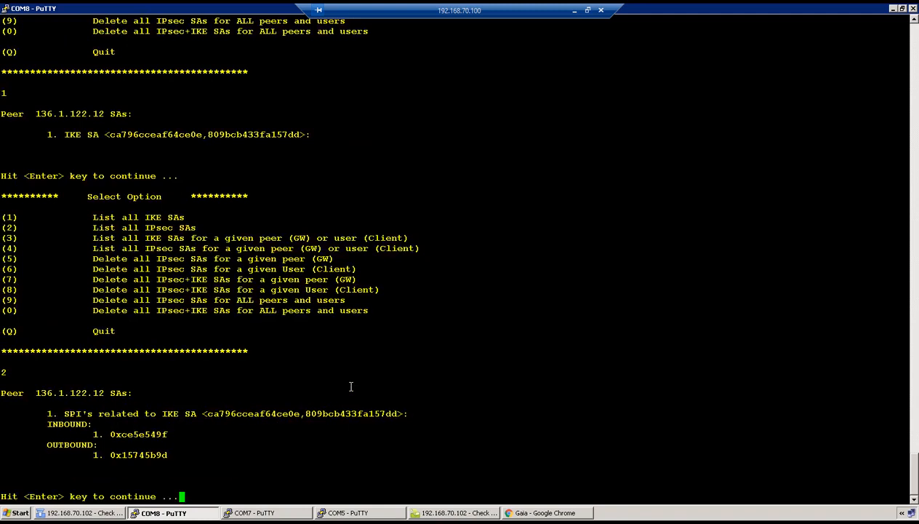
key(Return)
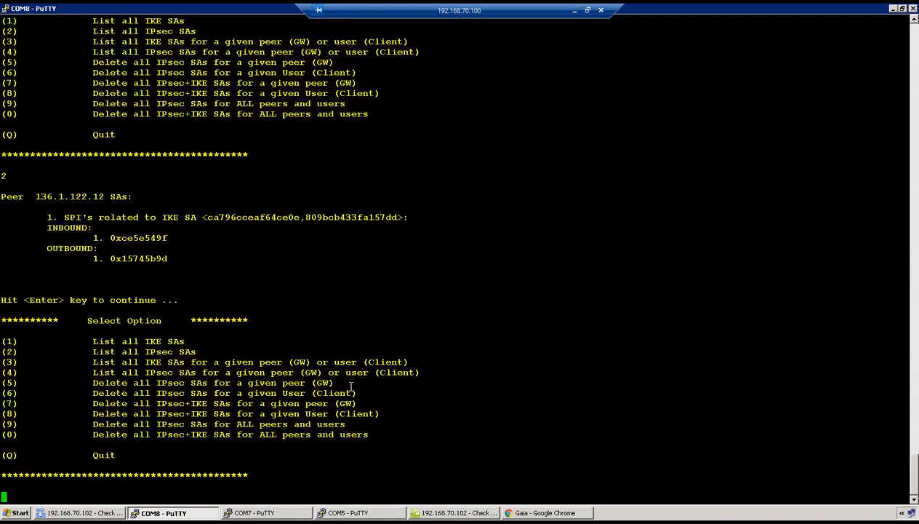
On R2, run show crypto isakmp sa, confirming an active SA with peer 136.1.122.12
click(251, 512)
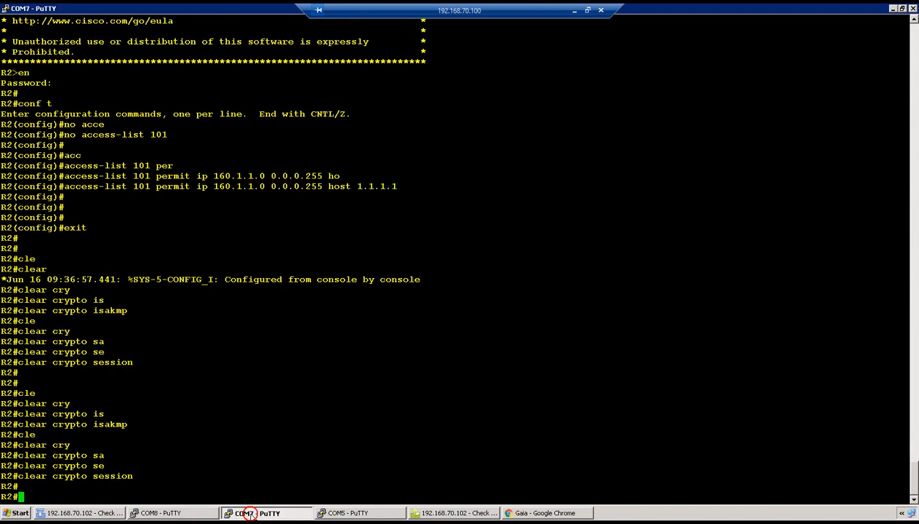
text(show cry)
key(Tab)
text(is)
key(Tab)
key(Return)
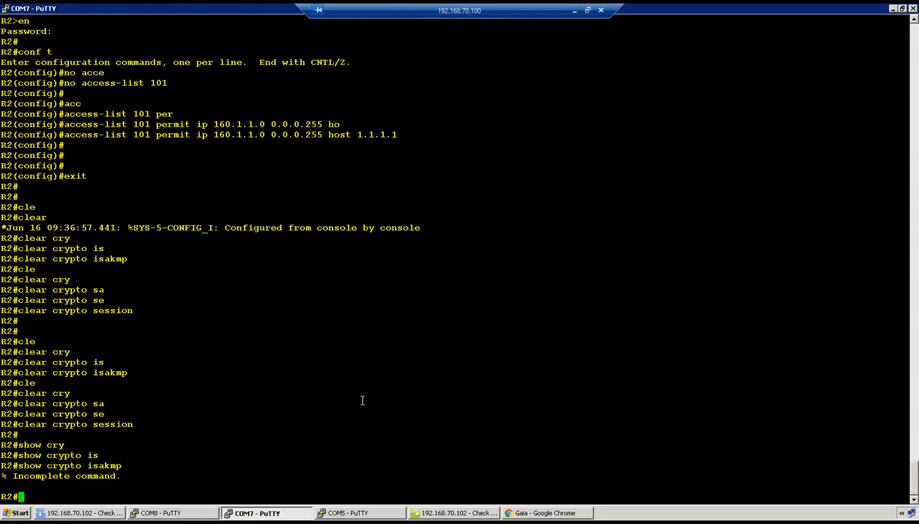
key(Up)
text(sa)
key(Return)
Run show crypto ipsec sa on R2, noting 34 packets encrypted and 34 decrypted
text(show cry)
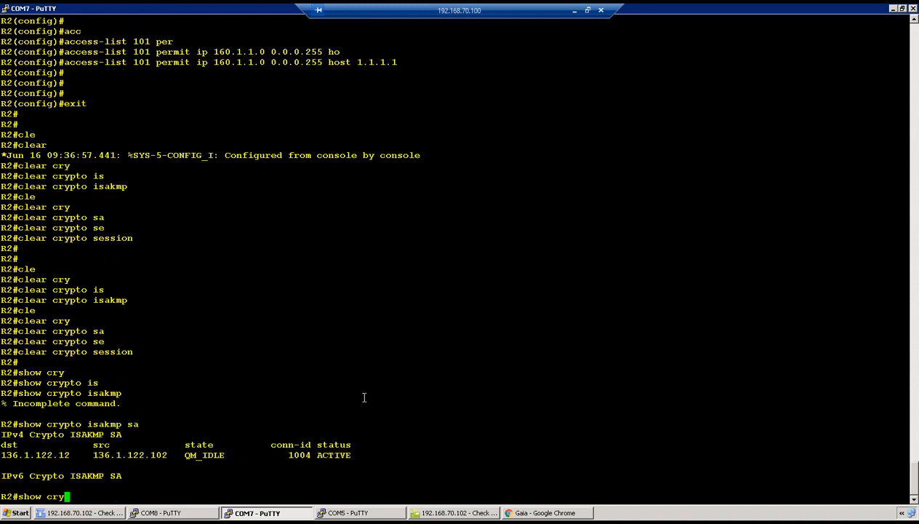
key(Tab)
text(ip)
key(Tab)
text(a)
key(Return)
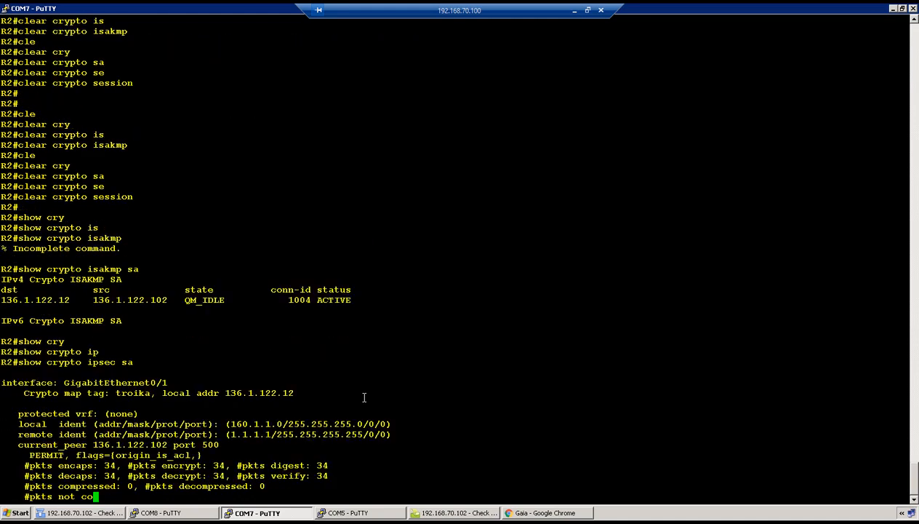
drag(210, 320, 294, 332)
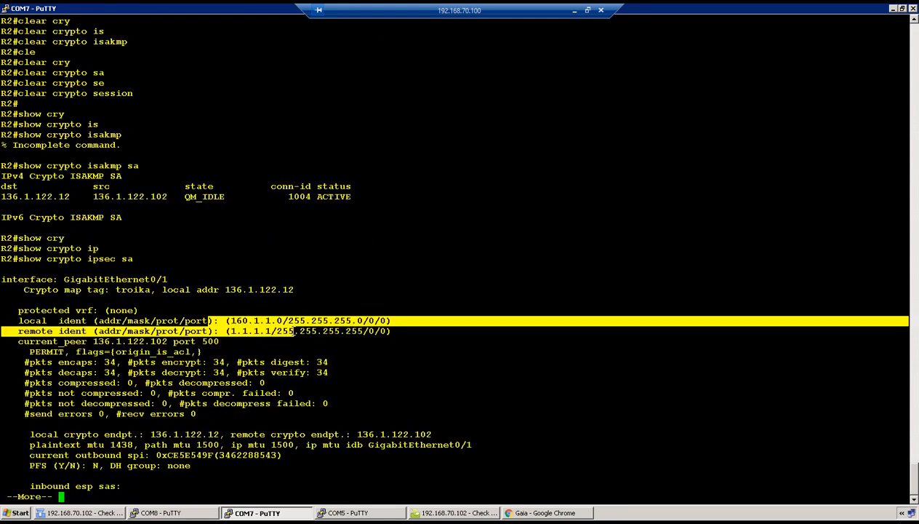
drag(118, 361, 292, 384)
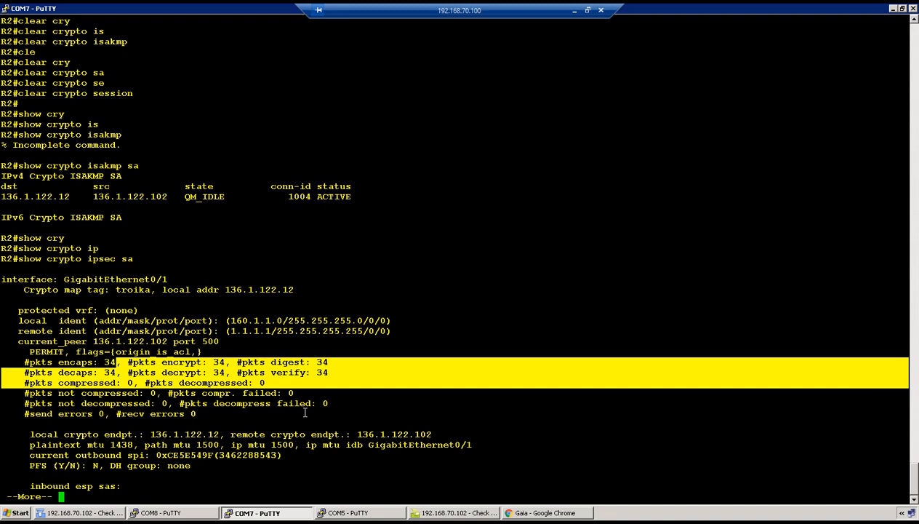
key(q)
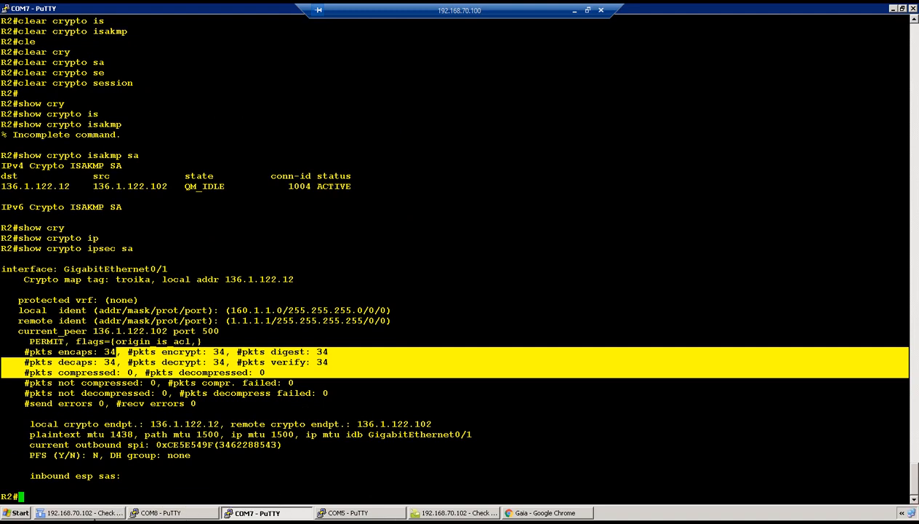
click(114, 512)
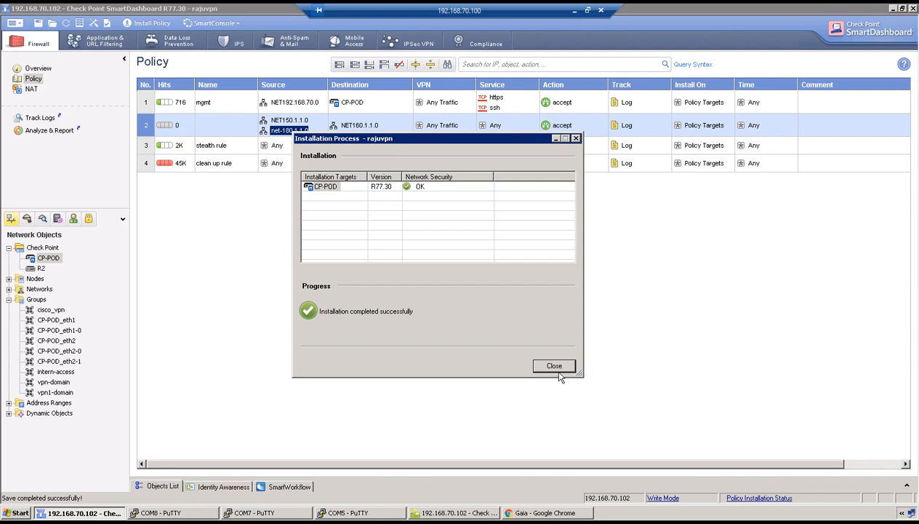
Close the finished installation dialog and review eth1 and eth2 in CP-POD's Topology page
click(554, 366)
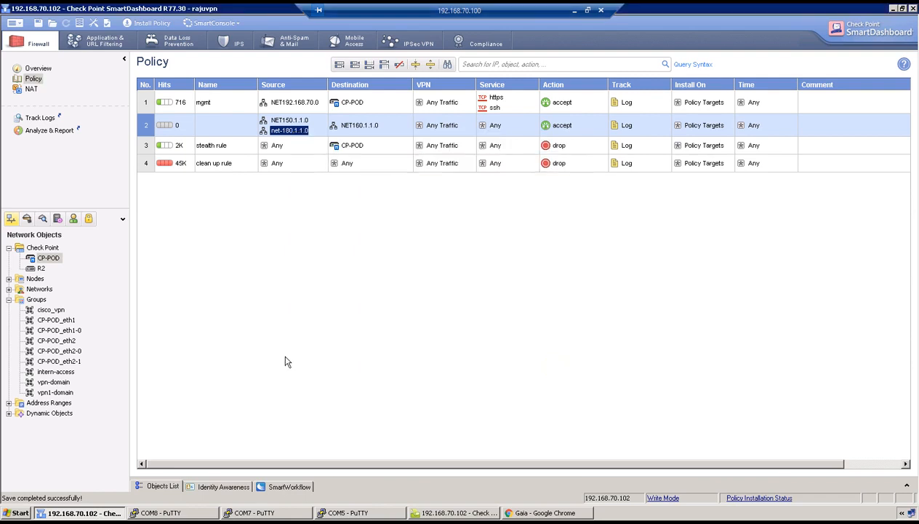
double_click(48, 259)
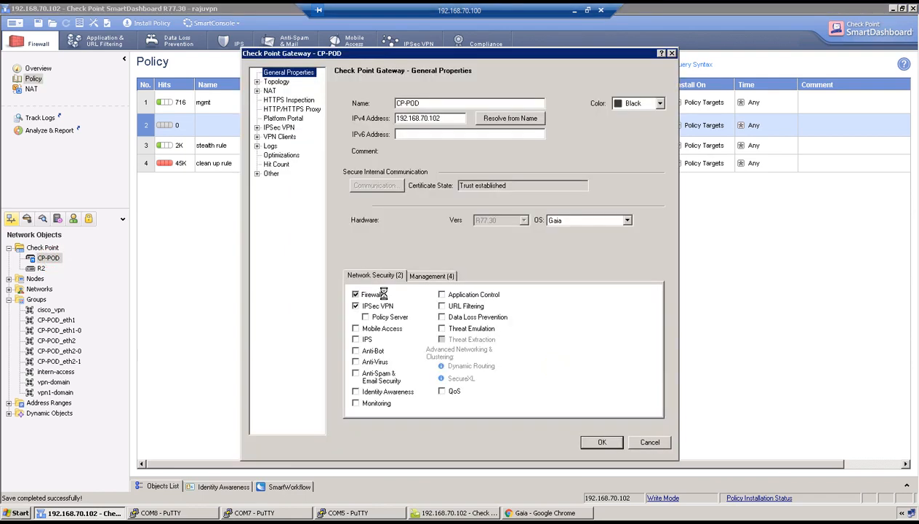
click(280, 82)
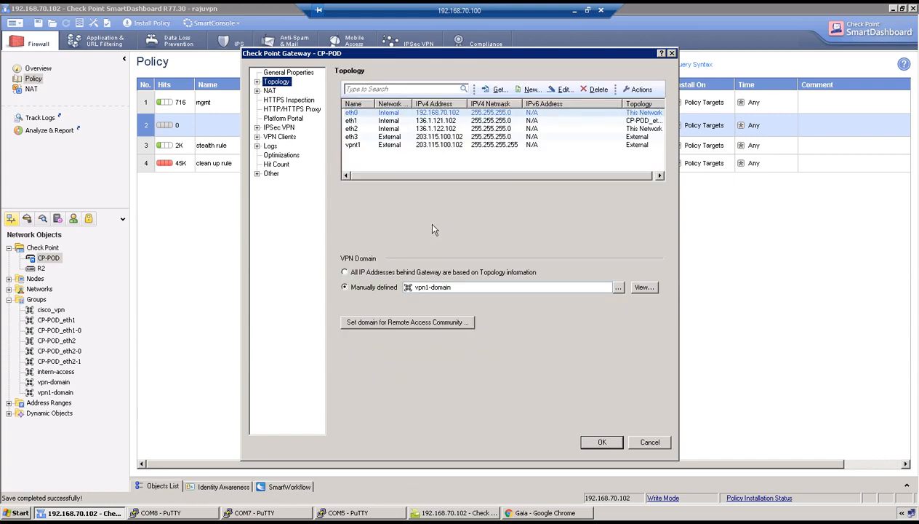
click(435, 128)
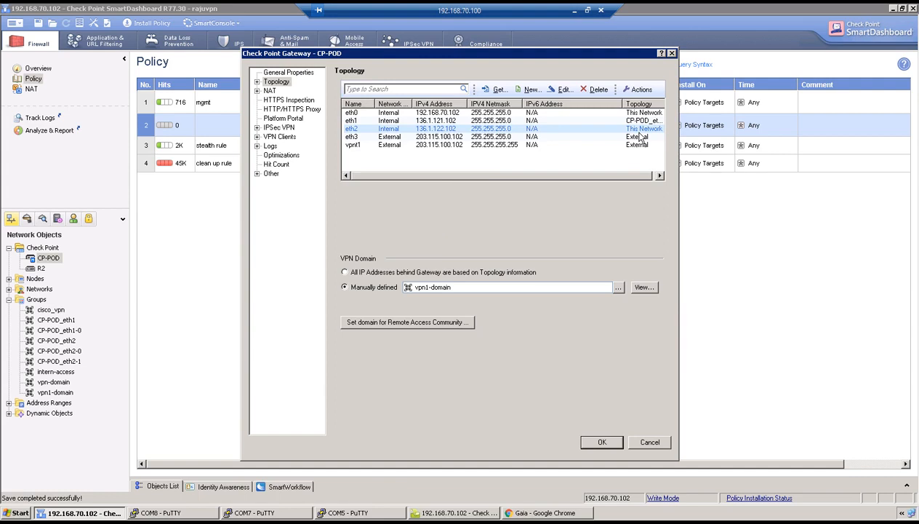
click(431, 121)
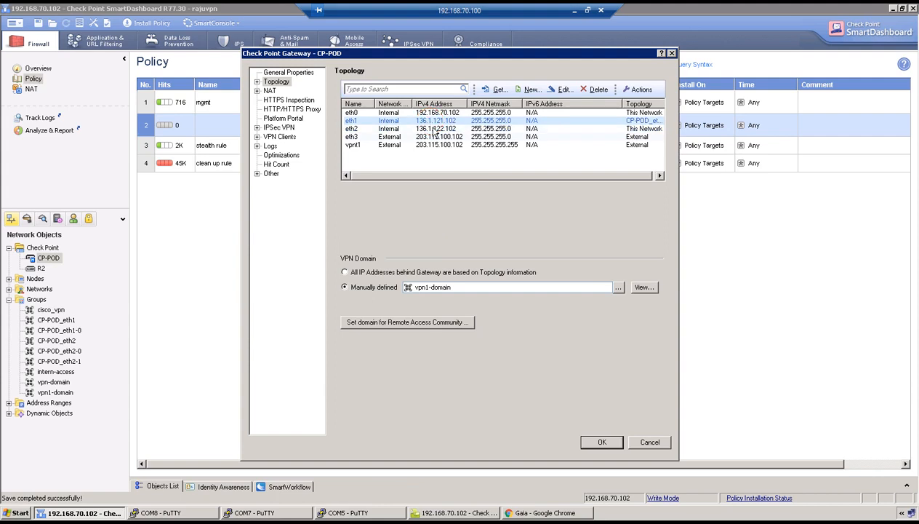
click(434, 130)
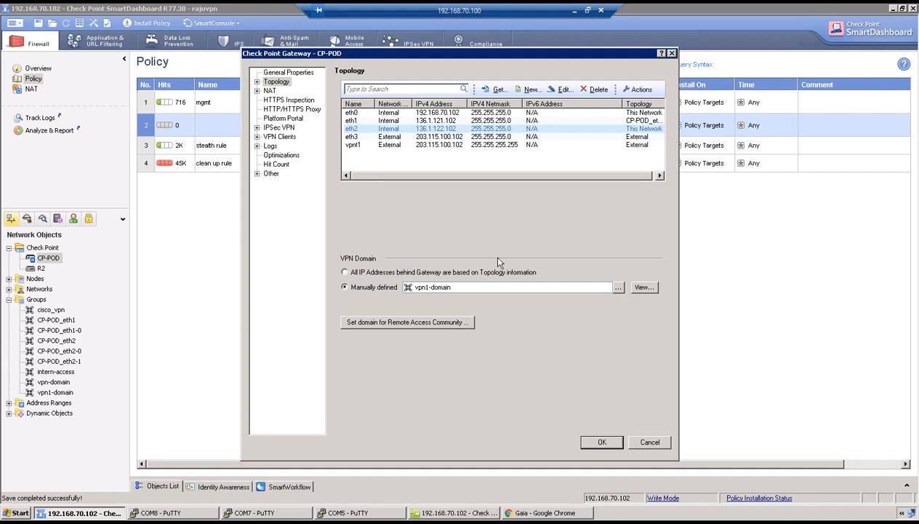
click(608, 443)
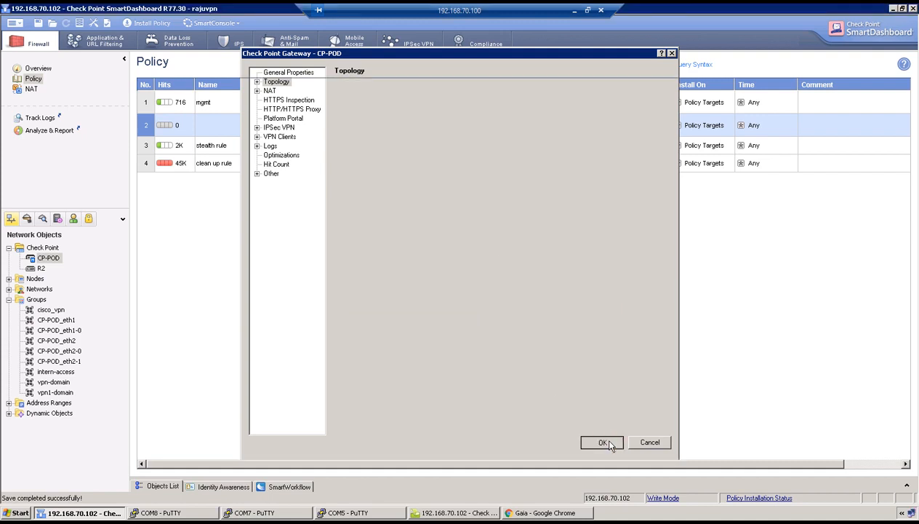
Quit vpn tu on CP-POD and run fw ctl zdebug + drop | grep 160.1.1.1
click(188, 513)
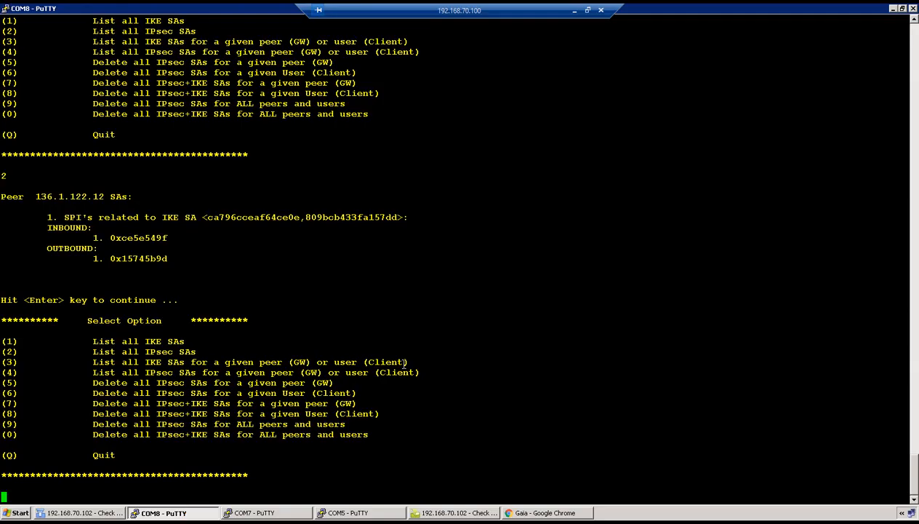
text(q)
key(Return)
key(Return)
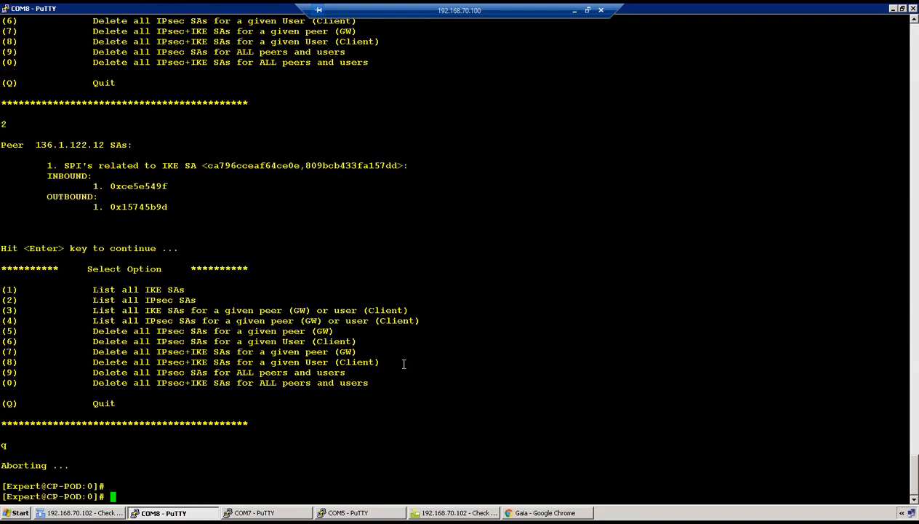
key(Return)
text(fw )
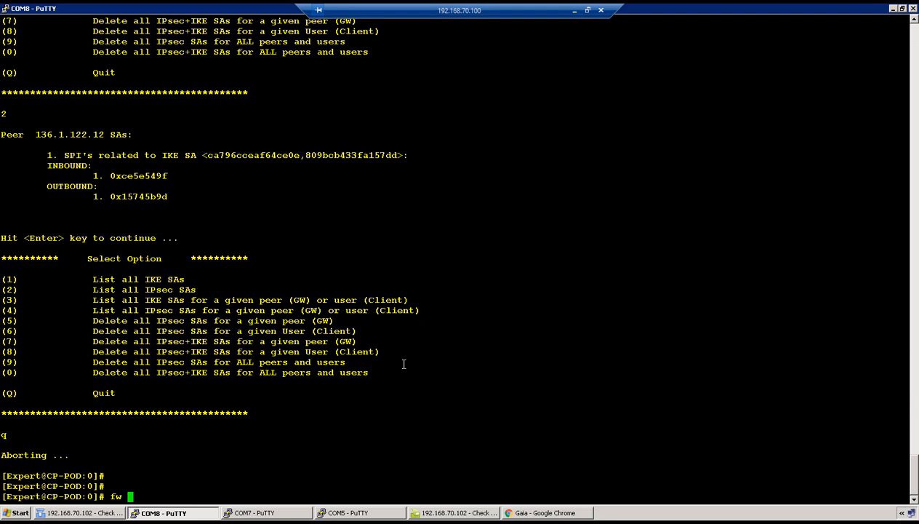
text(ctl zdebug + drop )
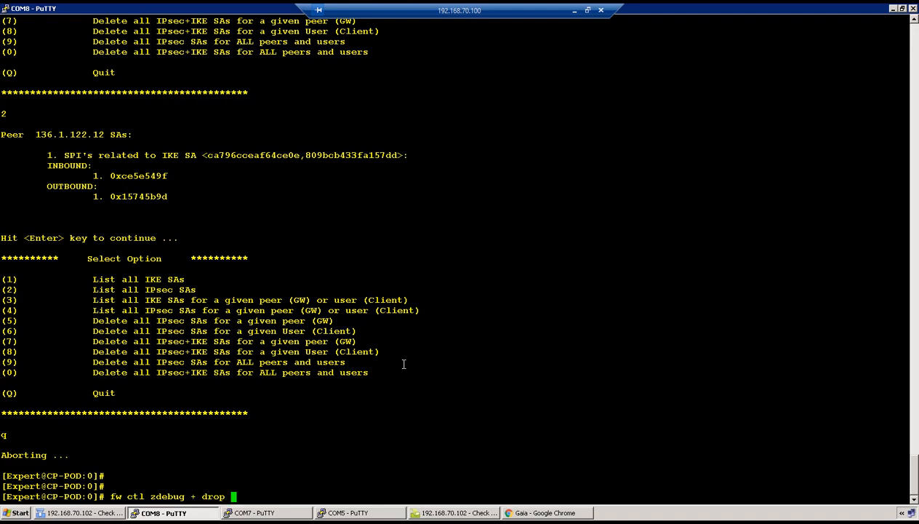
text(| grep 160.1.1.1)
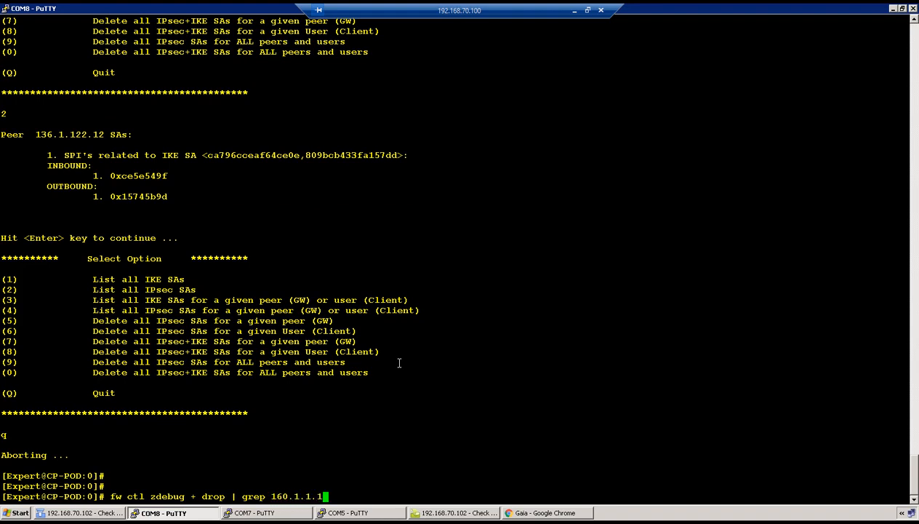
key(Return)
On R1, restart the ping to 160.1.1.1 sourced from 150.1.1.1
click(356, 512)
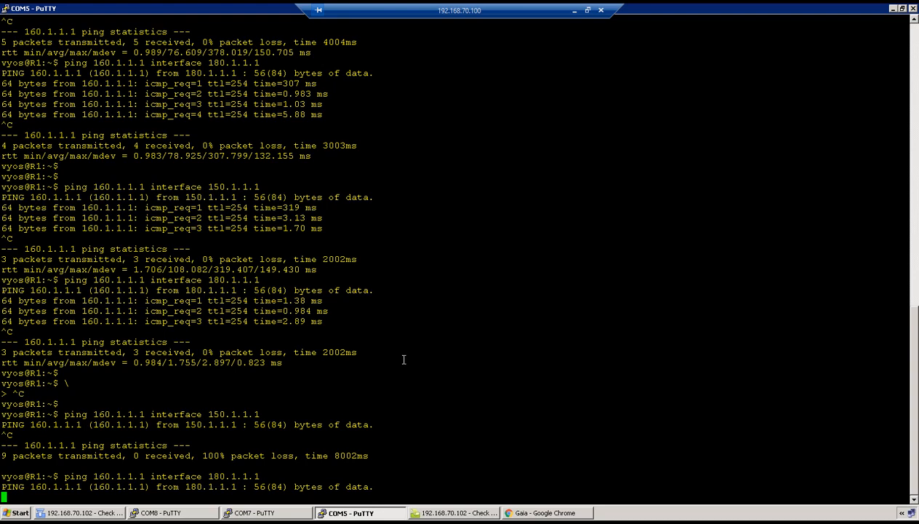
key(ctrl+c)
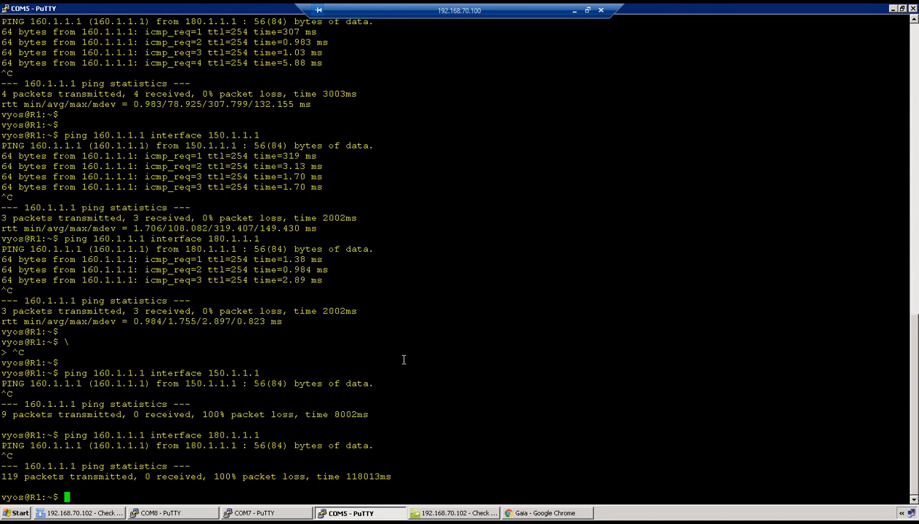
key(Return)
key(Up)
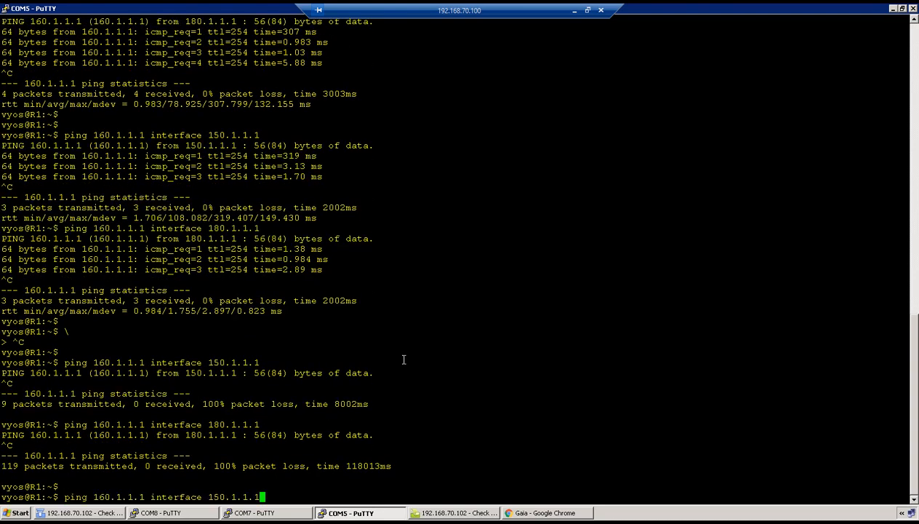
key(Return)
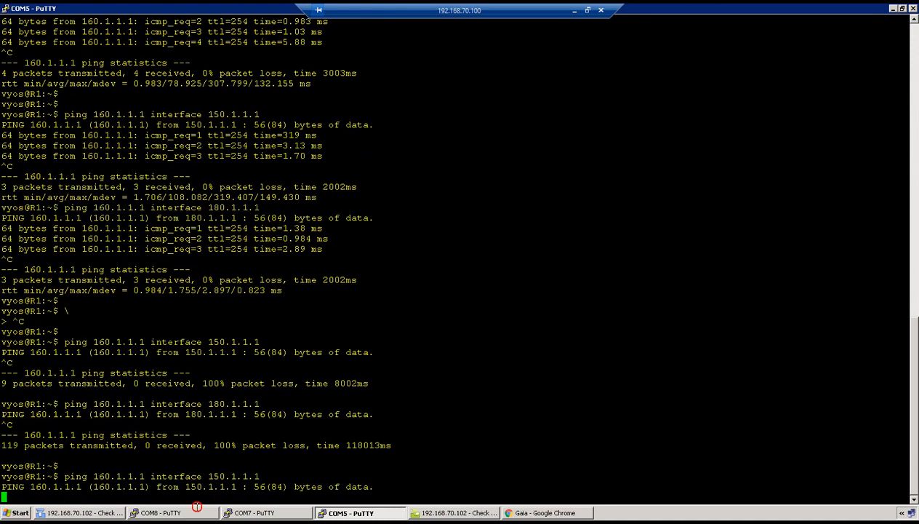
Review the address-spoofing drop lines on CP-POD, then stop the debug capture
double_click(196, 512)
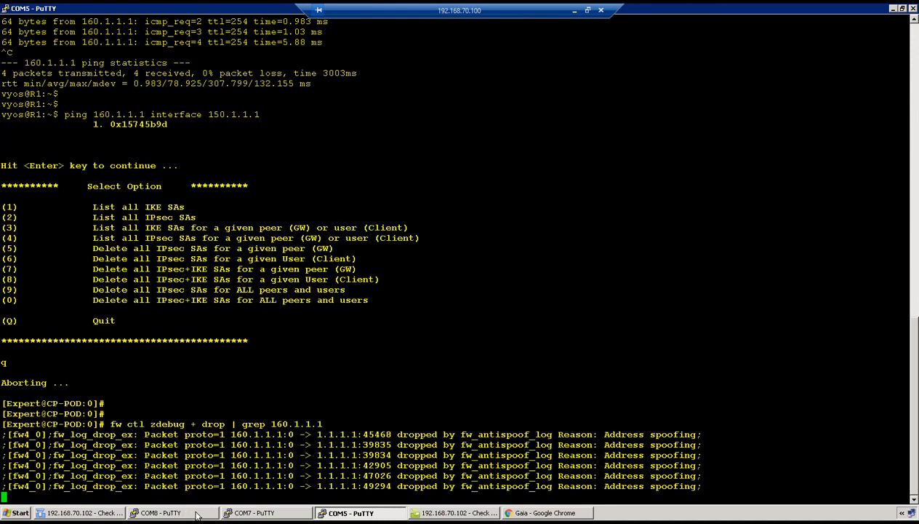
click(196, 513)
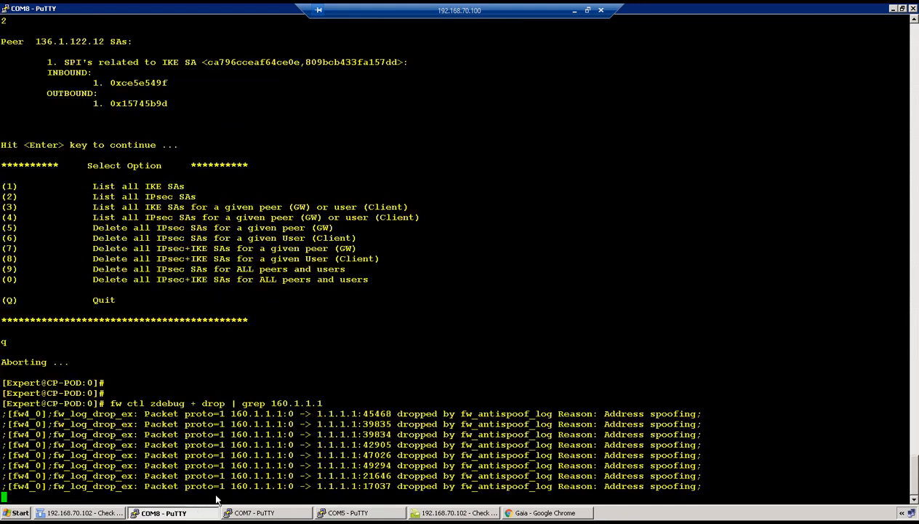
drag(195, 398, 643, 477)
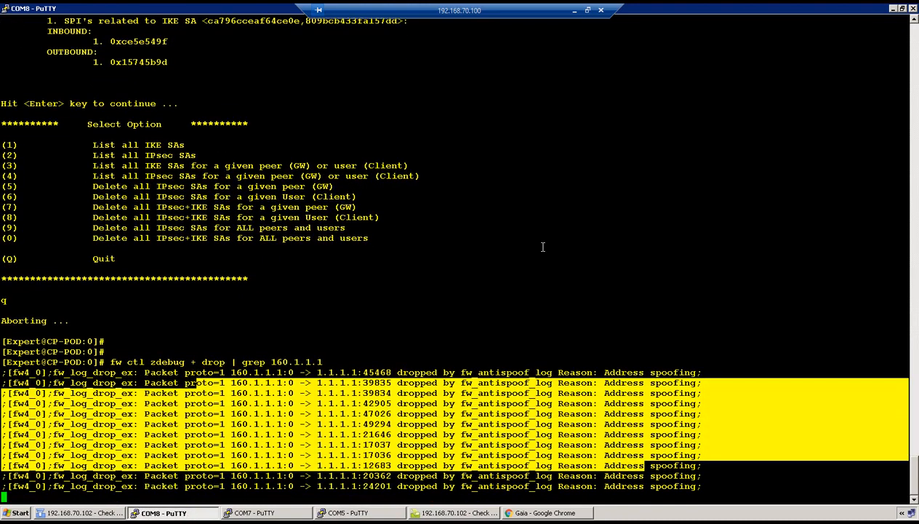
key(ctrl+c)
click(86, 513)
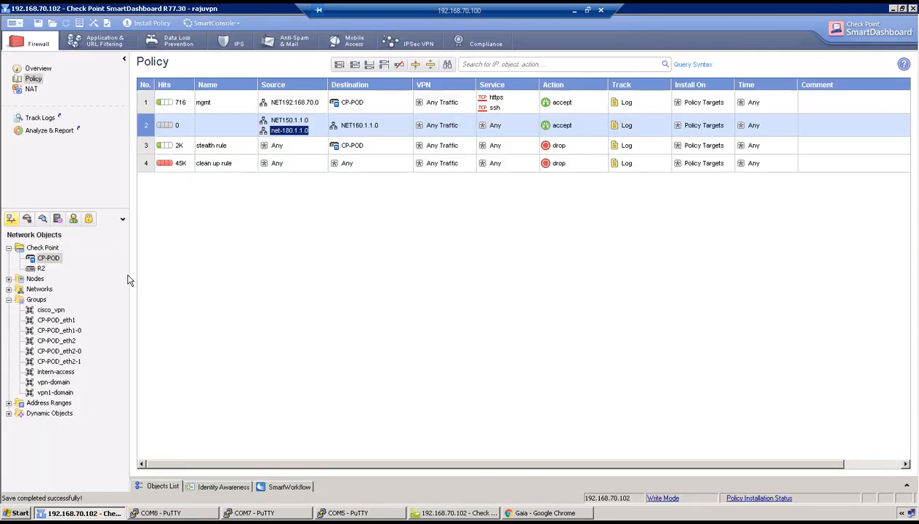
Inspect the CP-POD_eth2-0 group, then open eth2's topology settings in CP-POD's properties
click(79, 347)
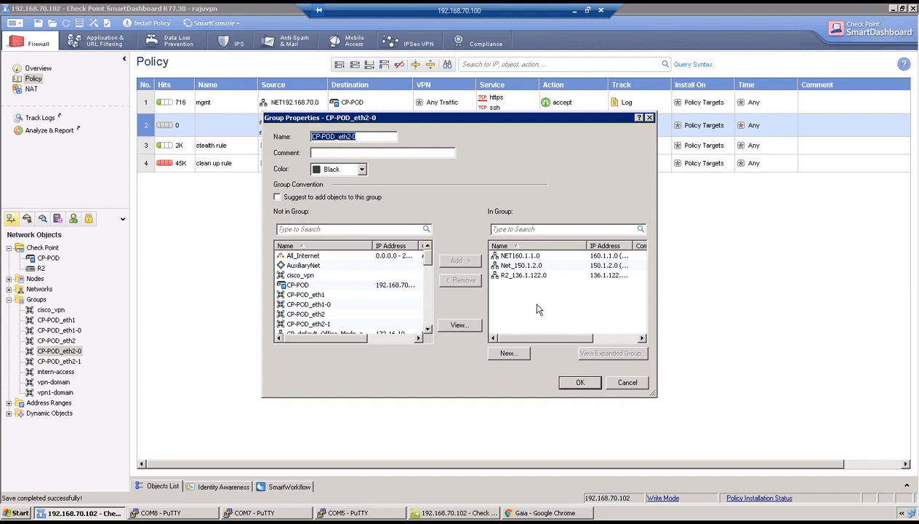
click(579, 383)
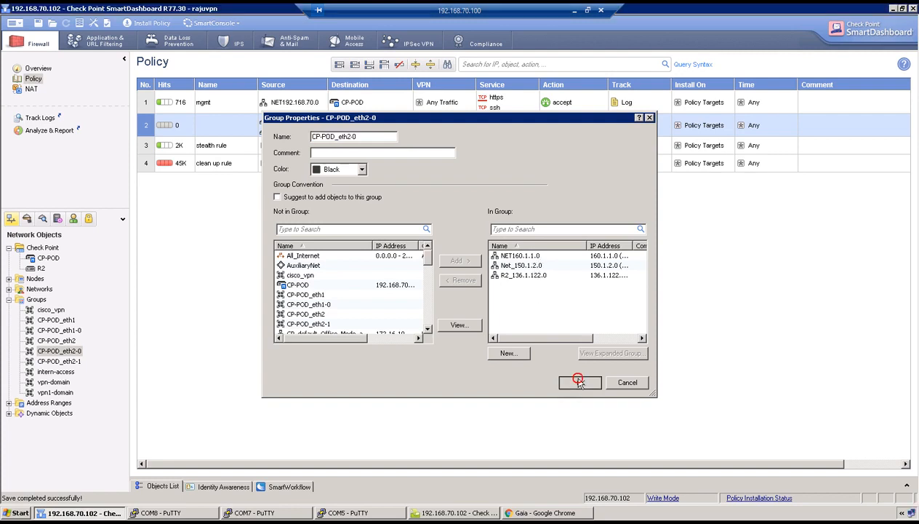
double_click(48, 258)
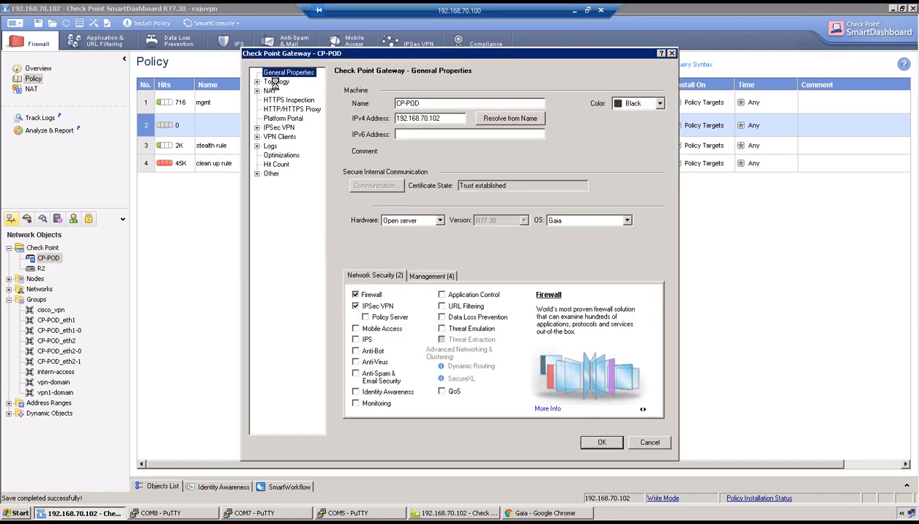
click(275, 81)
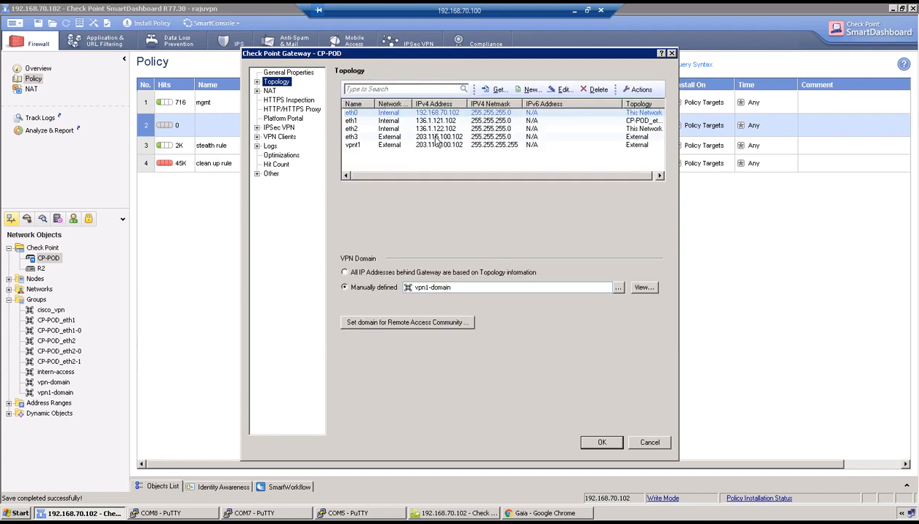
double_click(446, 130)
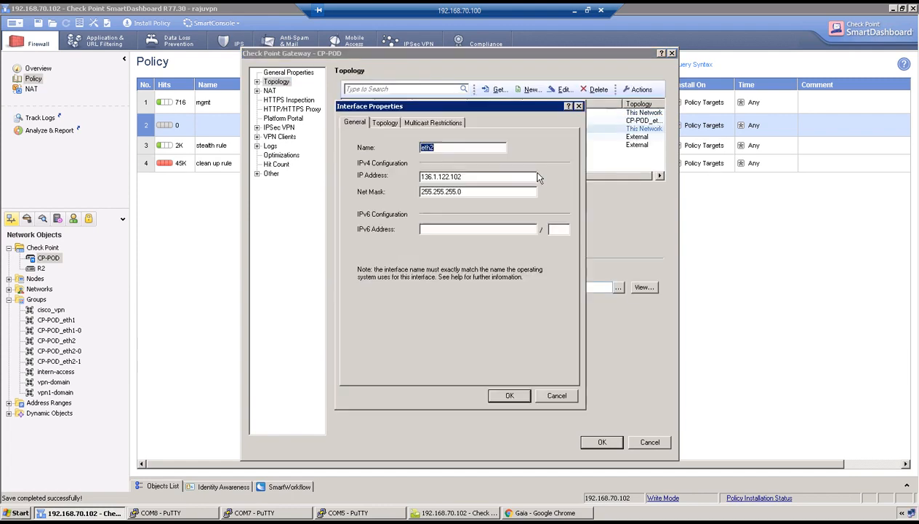
click(388, 123)
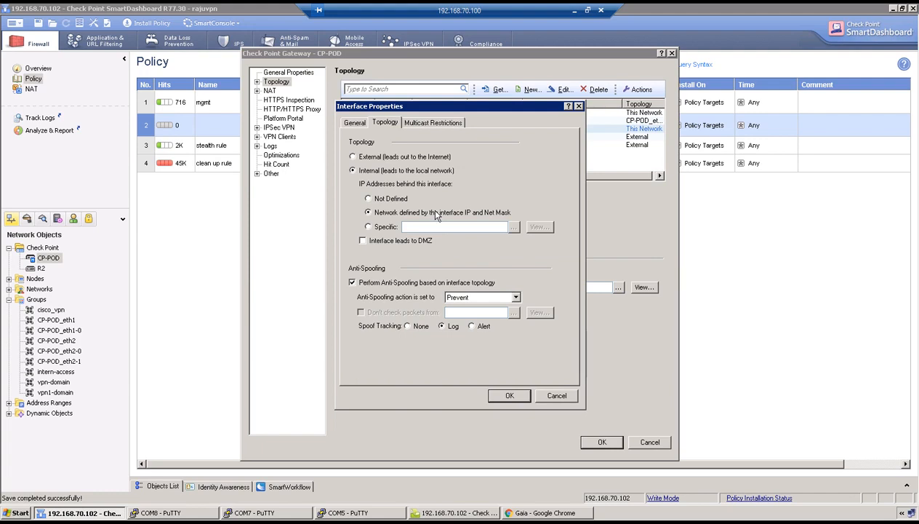
Set eth2's addresses behind the interface to Specific: CP-POD_eth2-0 and save the gateway
click(368, 227)
click(514, 227)
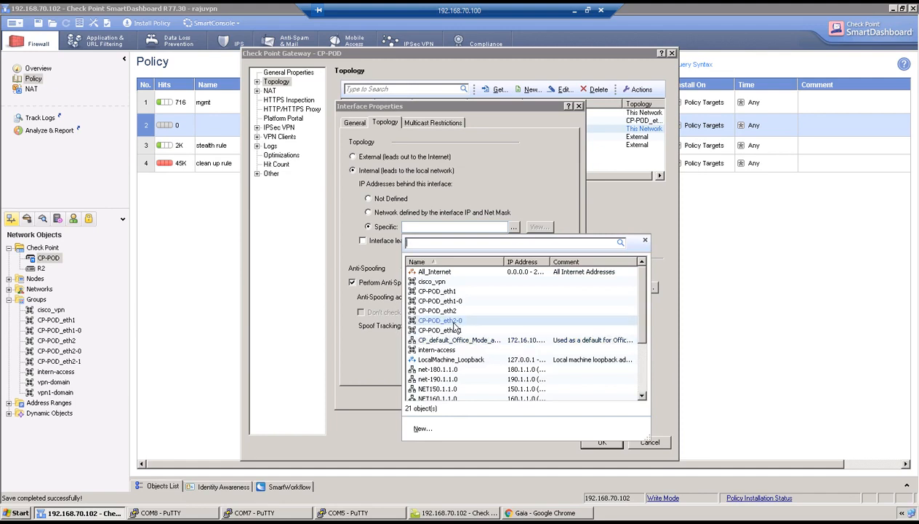
click(455, 321)
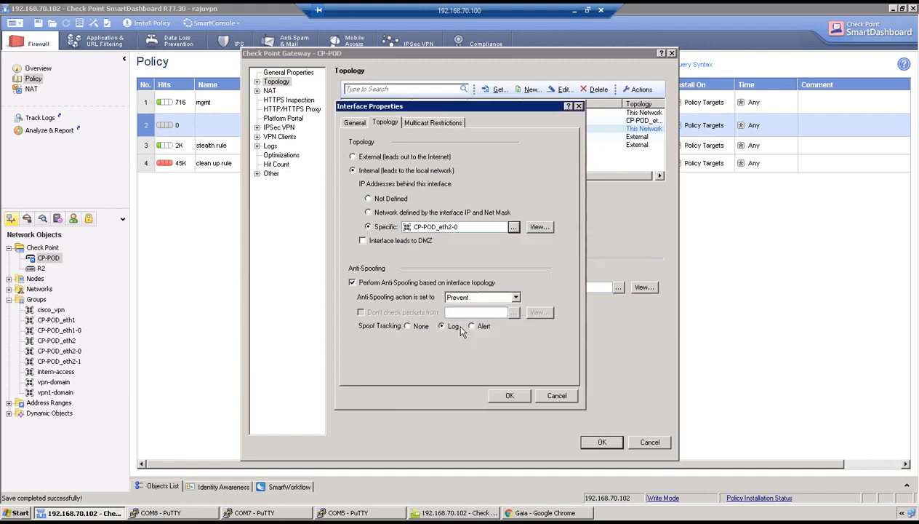
click(512, 391)
click(588, 438)
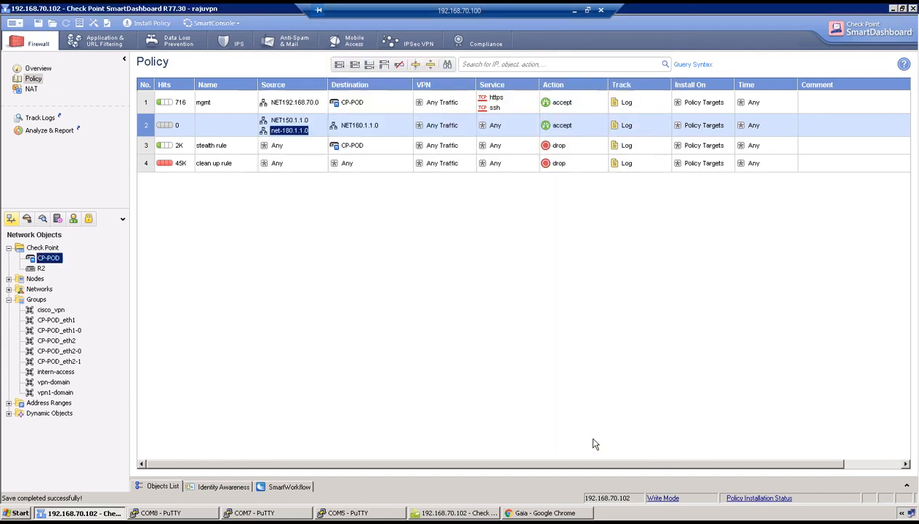
click(148, 22)
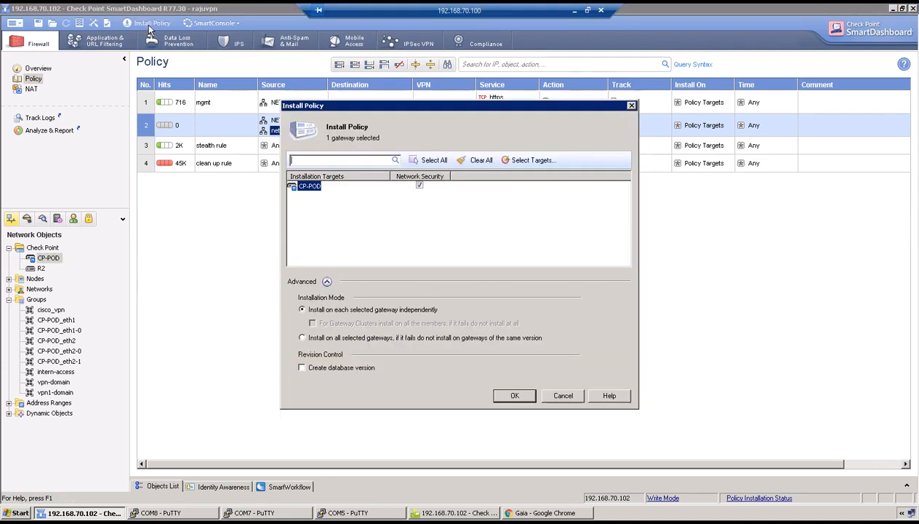
Install the updated policy on the CP-POD gateway and let the installation complete
click(515, 396)
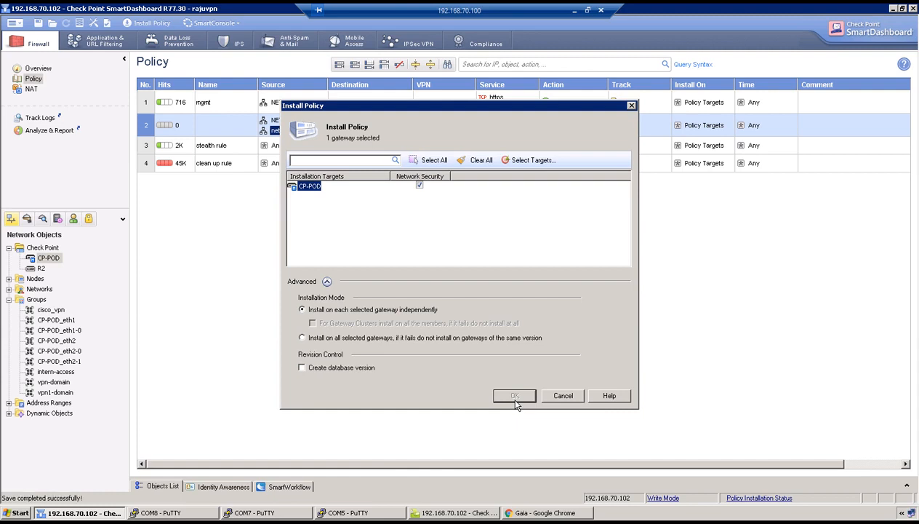
click(515, 397)
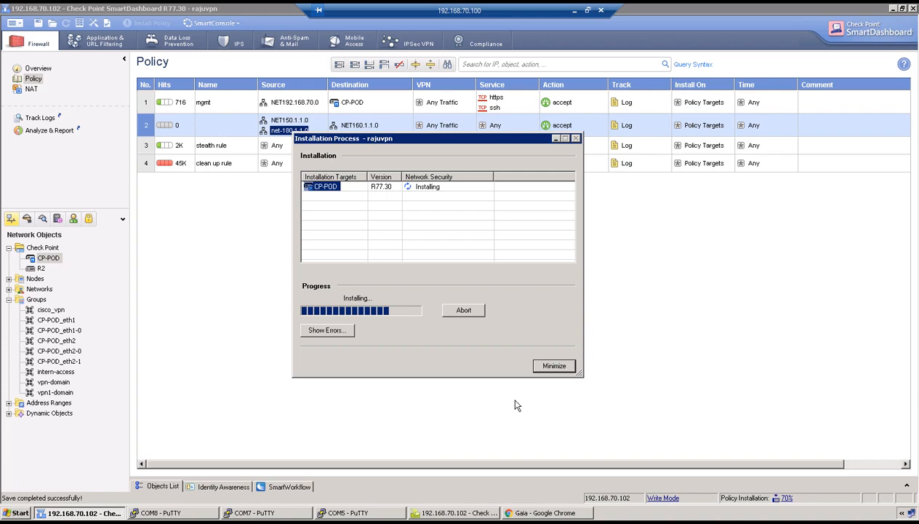
click(361, 514)
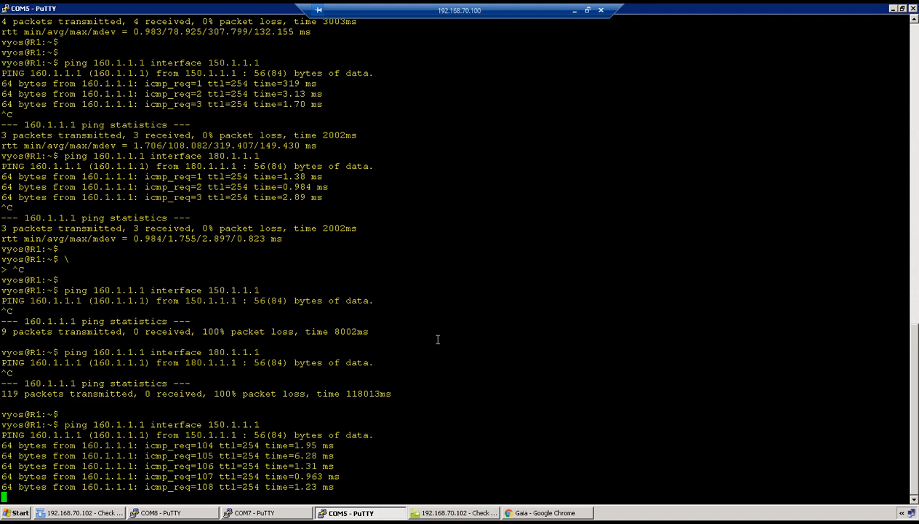
Stop the 150.1.1.1 ping and confirm the ping from 180.1.1.1 to 160.1.1.1 has 0% loss
key(ctrl+c)
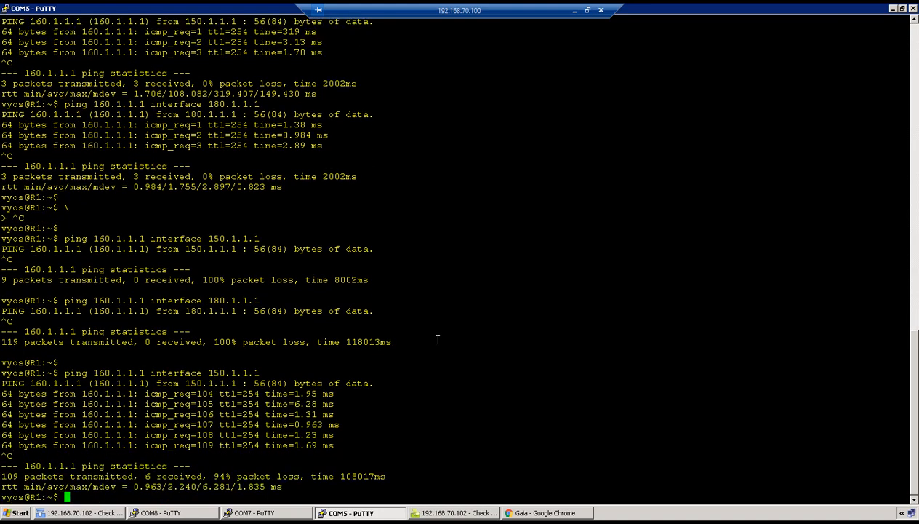
key(Up)
key(Return)
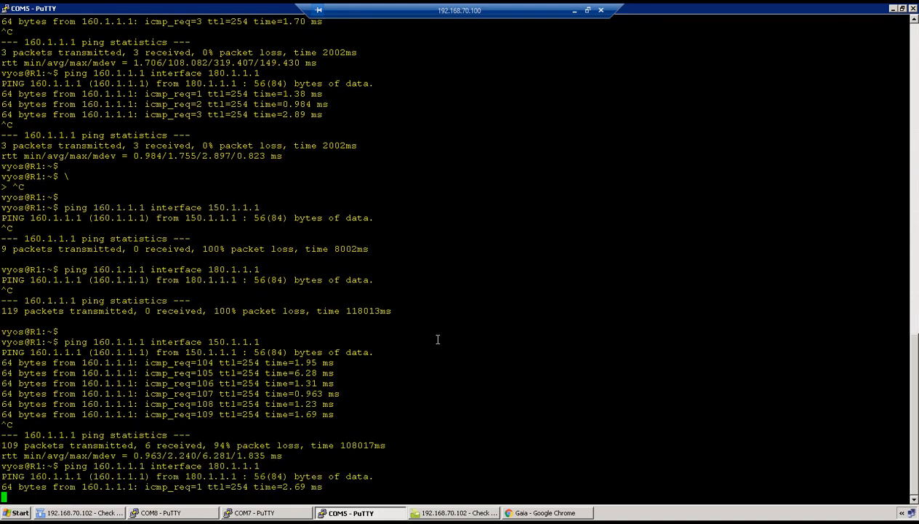
key(ctrl+c)
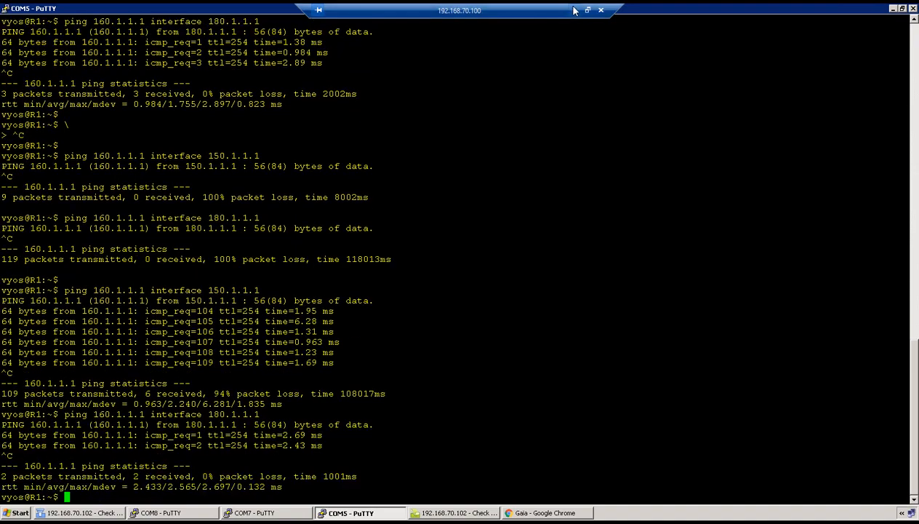
click(574, 11)
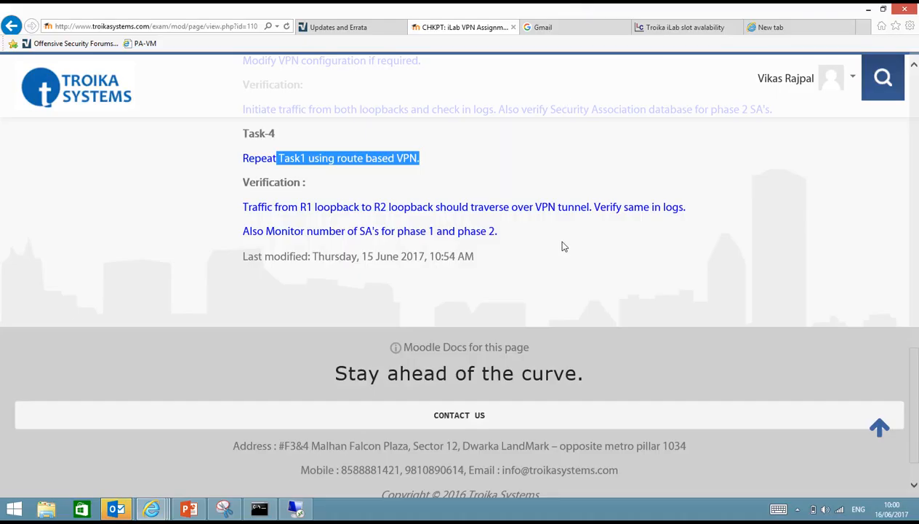